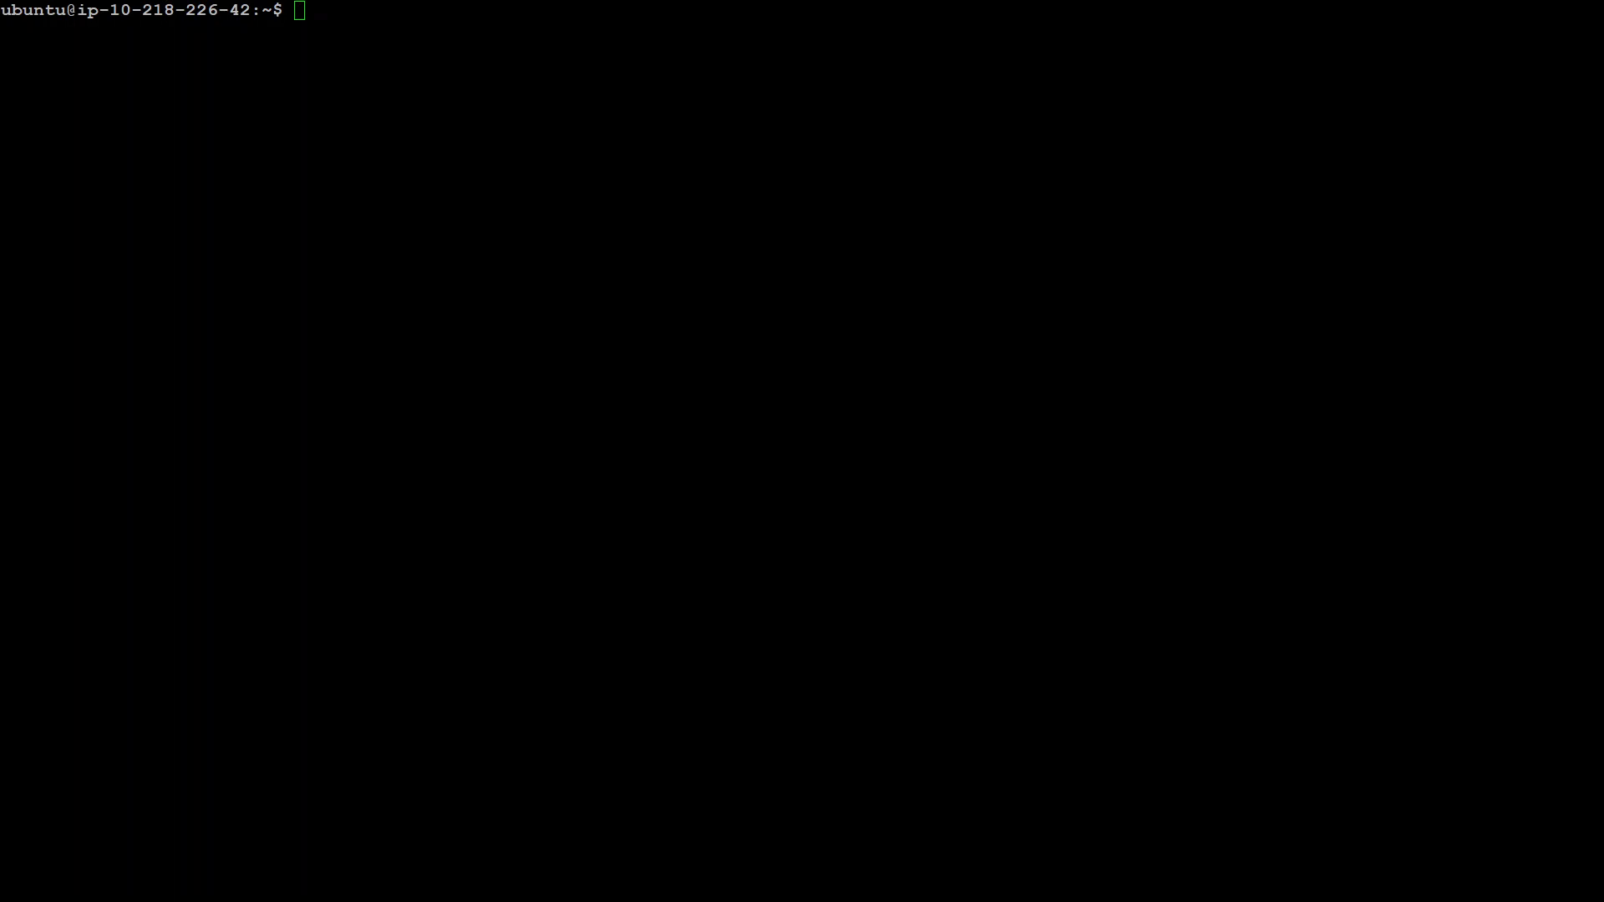
Focus the PuTTY terminal session connected to the Ubuntu server
{"action": "left_click", "coordinate": [435, 206]}
Run 'sudo apt-get update && sudo apt-get upgrade', confirming with y and accepting service restarts
{"action": "right_click", "coordinate": [377, 227]}
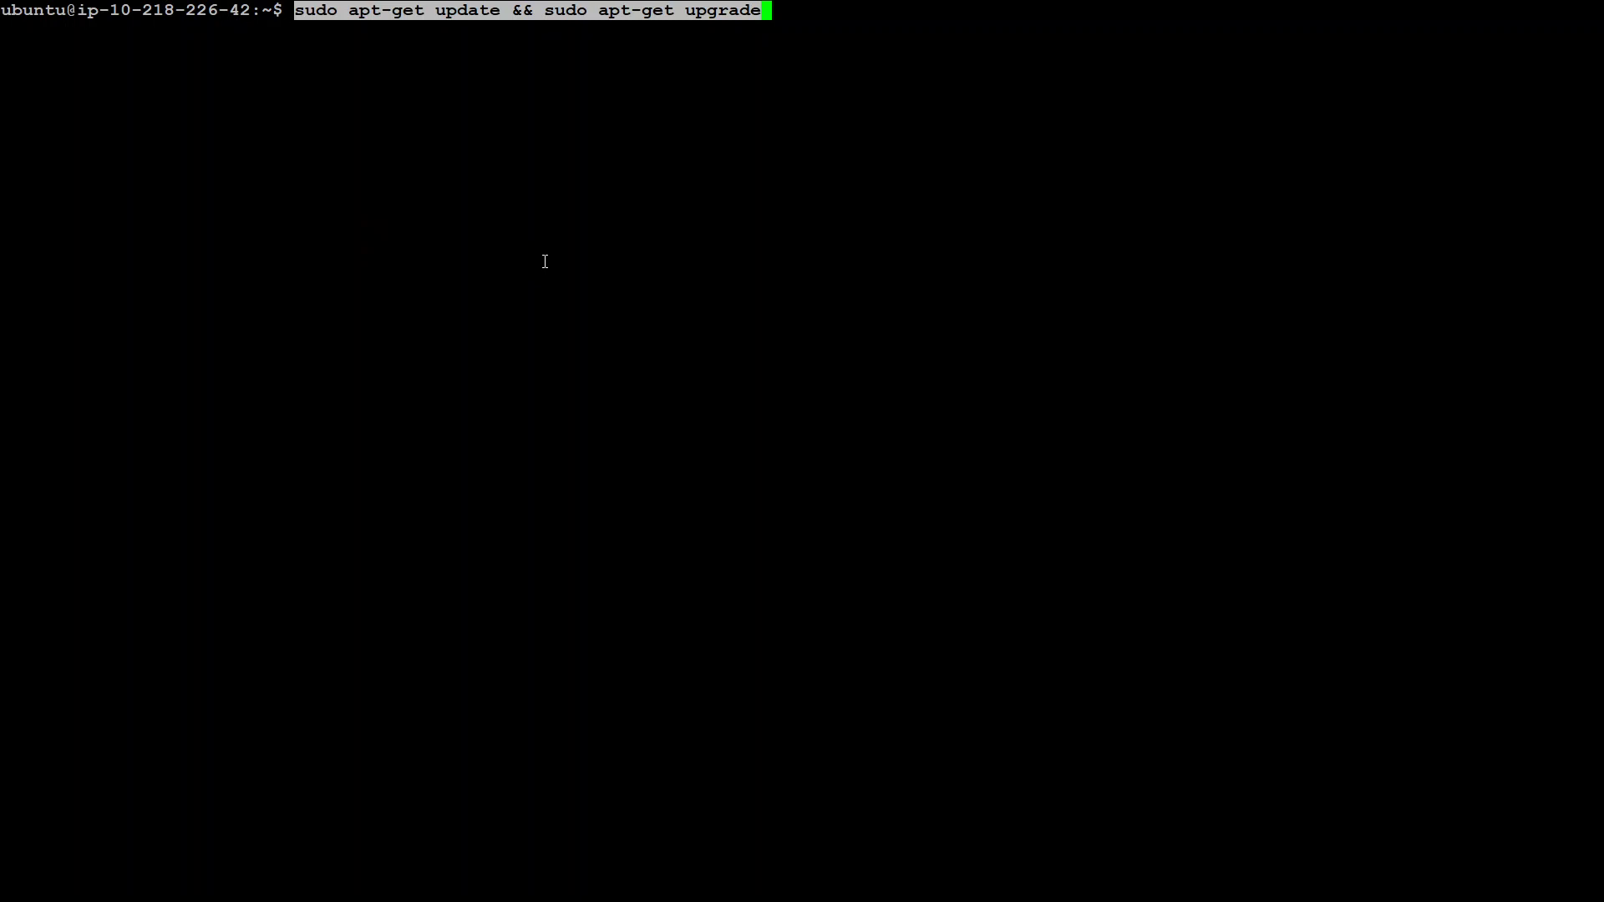
{"action": "key", "text": "Return"}
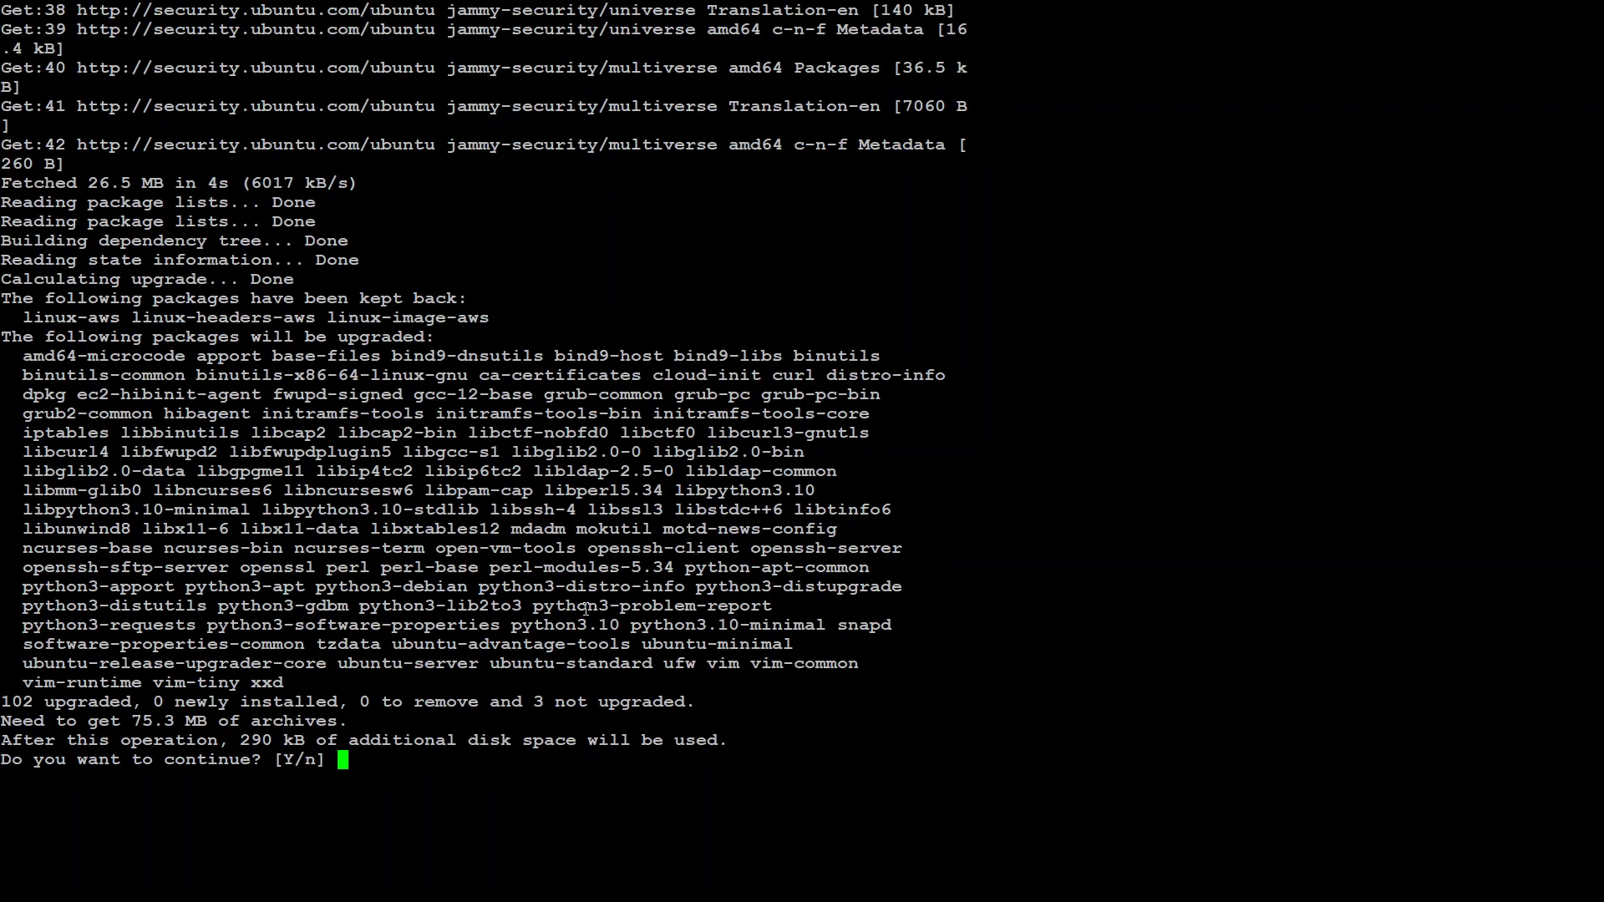
{"action": "type", "text": "y"}
{"action": "key", "text": "Return"}
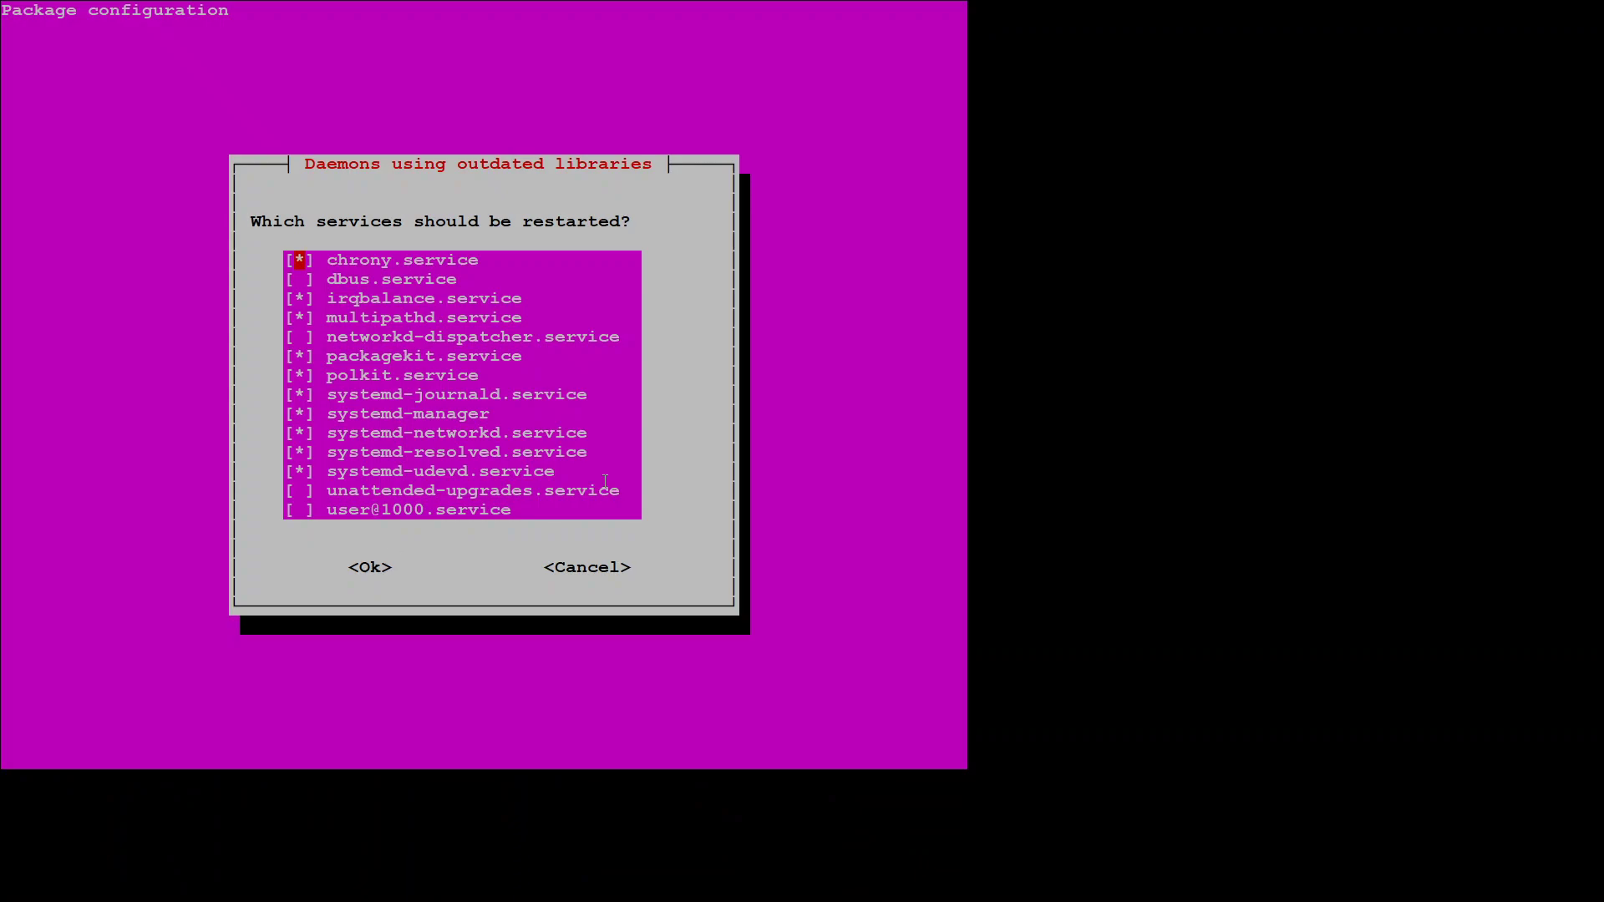
{"action": "key", "text": "Return"}
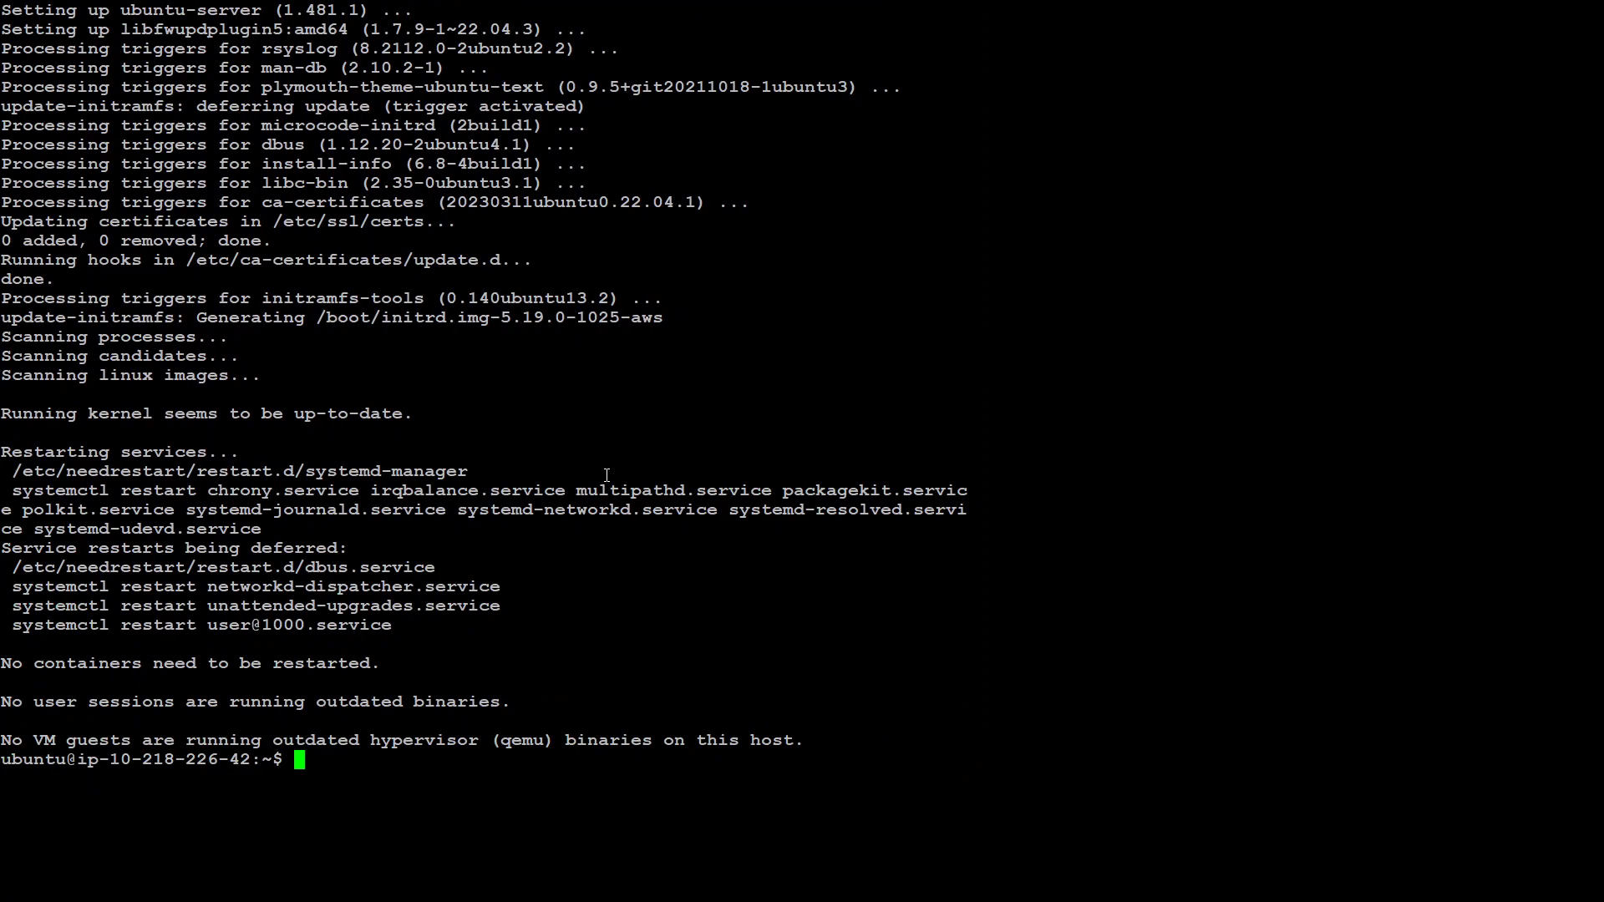
Clear the accidentally repeated command and leave a fresh empty prompt
{"action": "right_click", "coordinate": [688, 575]}
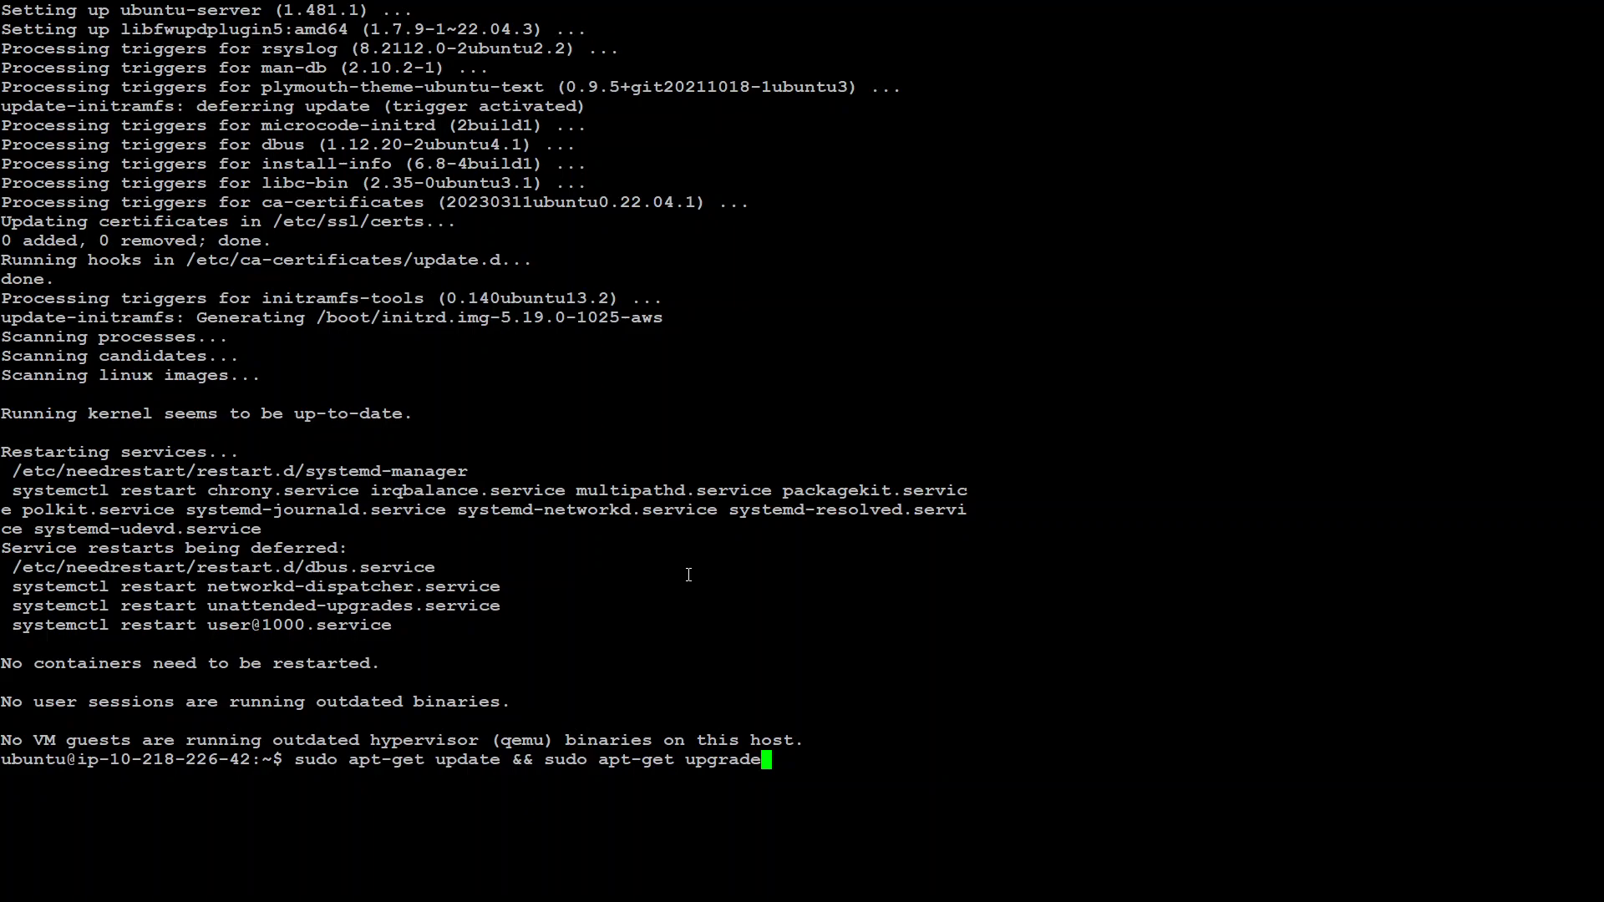
{"action": "key", "text": "ctrl+u"}
{"action": "key", "text": "Return"}
{"action": "key", "text": "Return"}
{"action": "key", "text": "Return"}
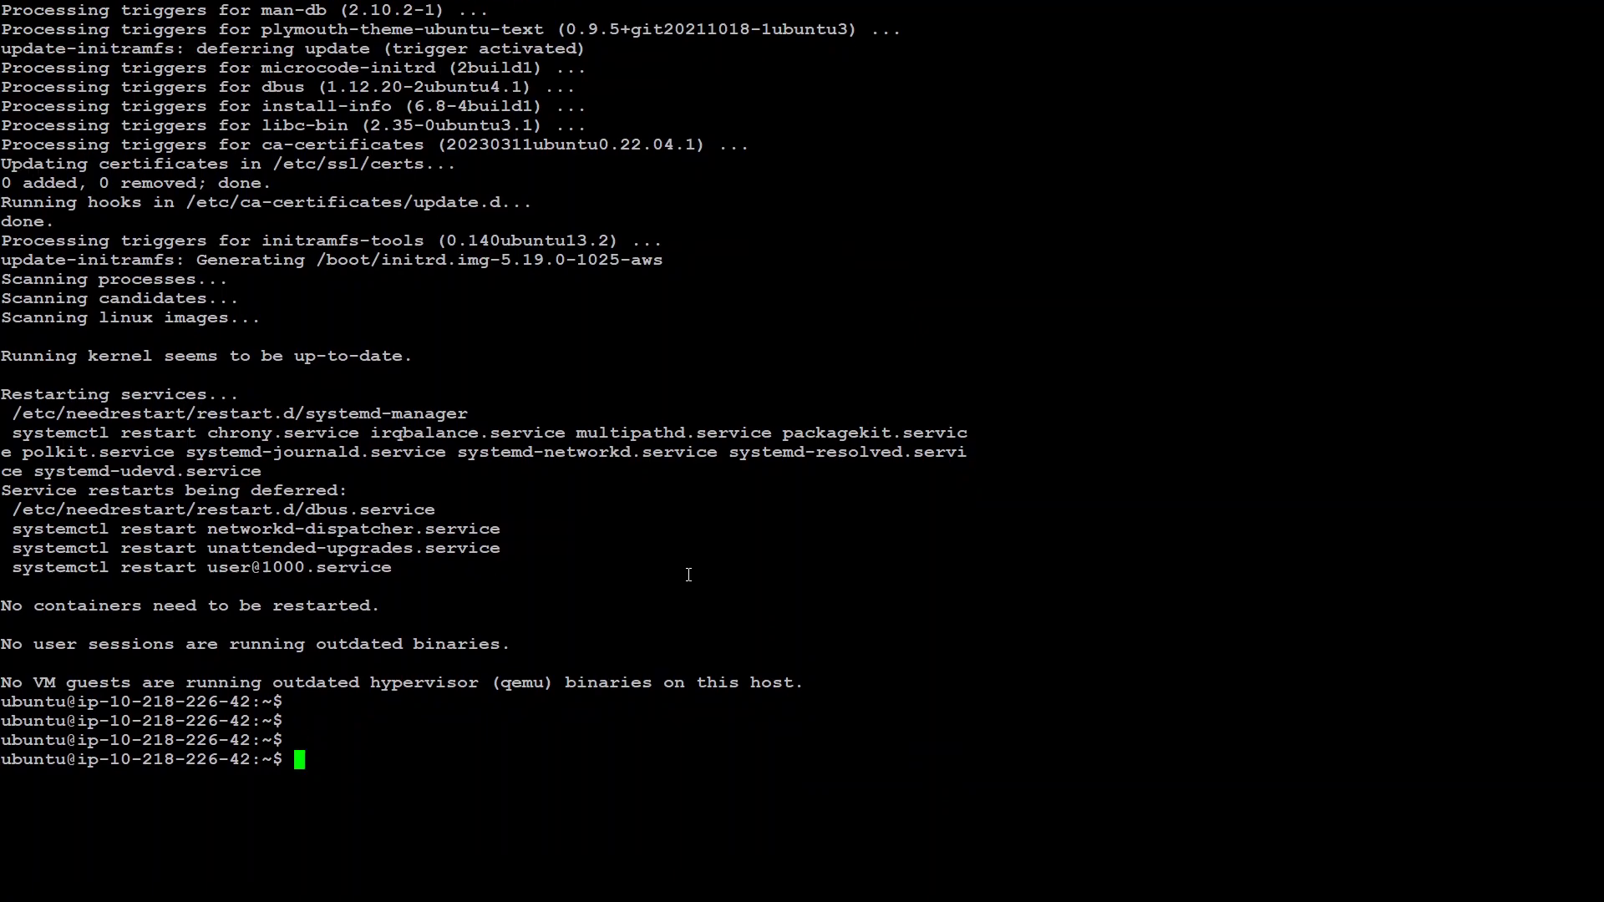
Run 'sudo apt-get install xfce4 xfce4-goodies' and confirm the install with y
{"action": "right_click", "coordinate": [647, 532]}
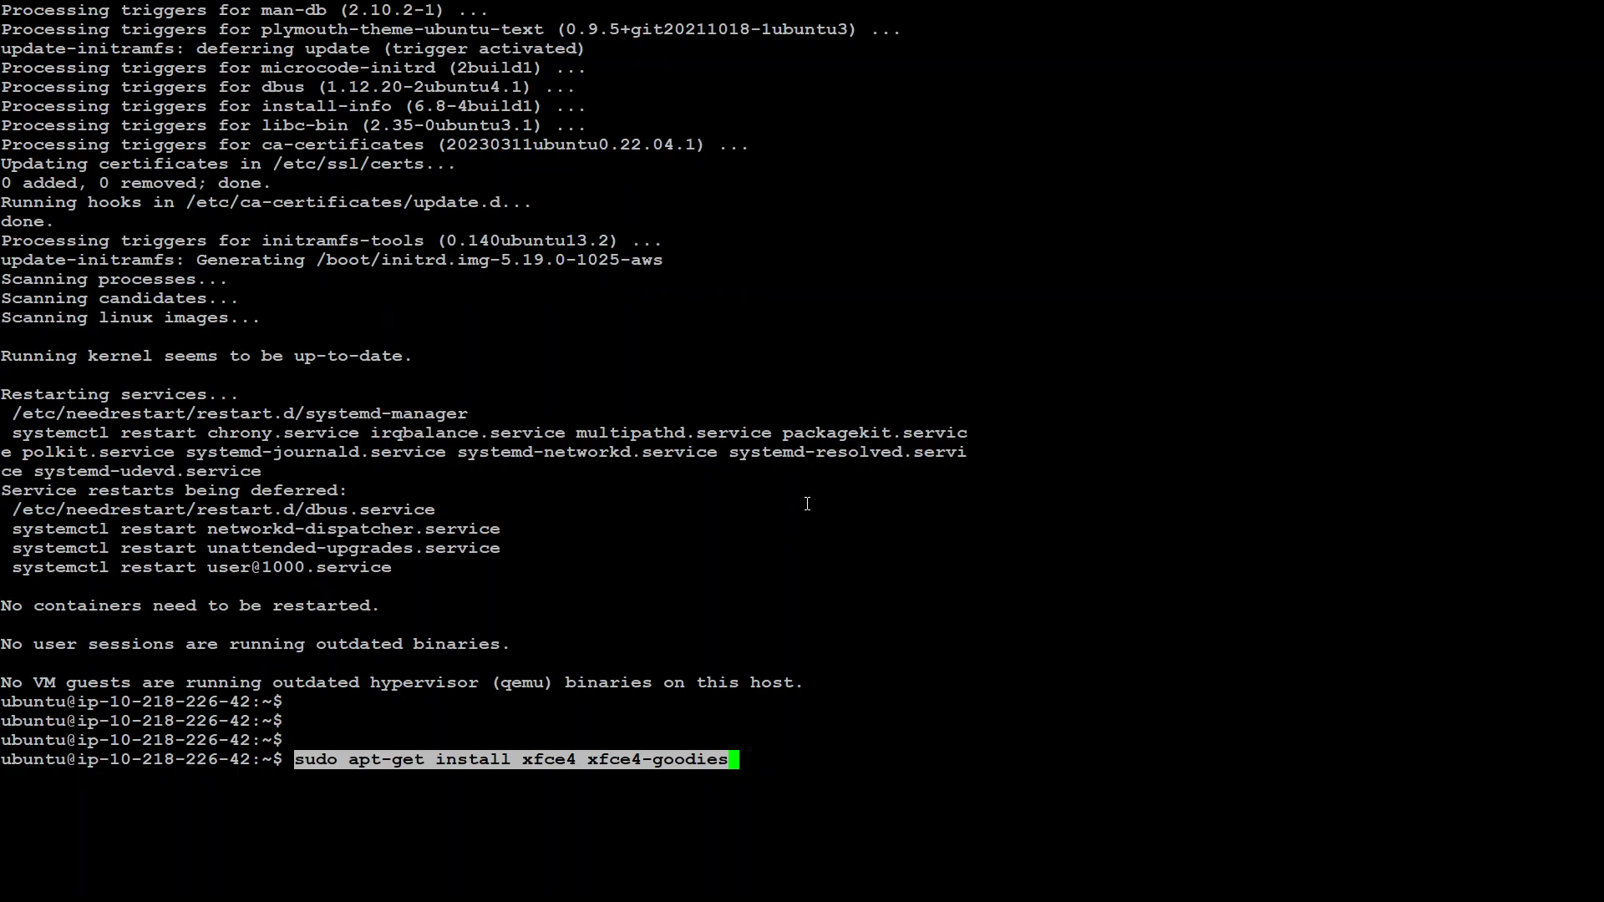
{"action": "key", "text": "Return"}
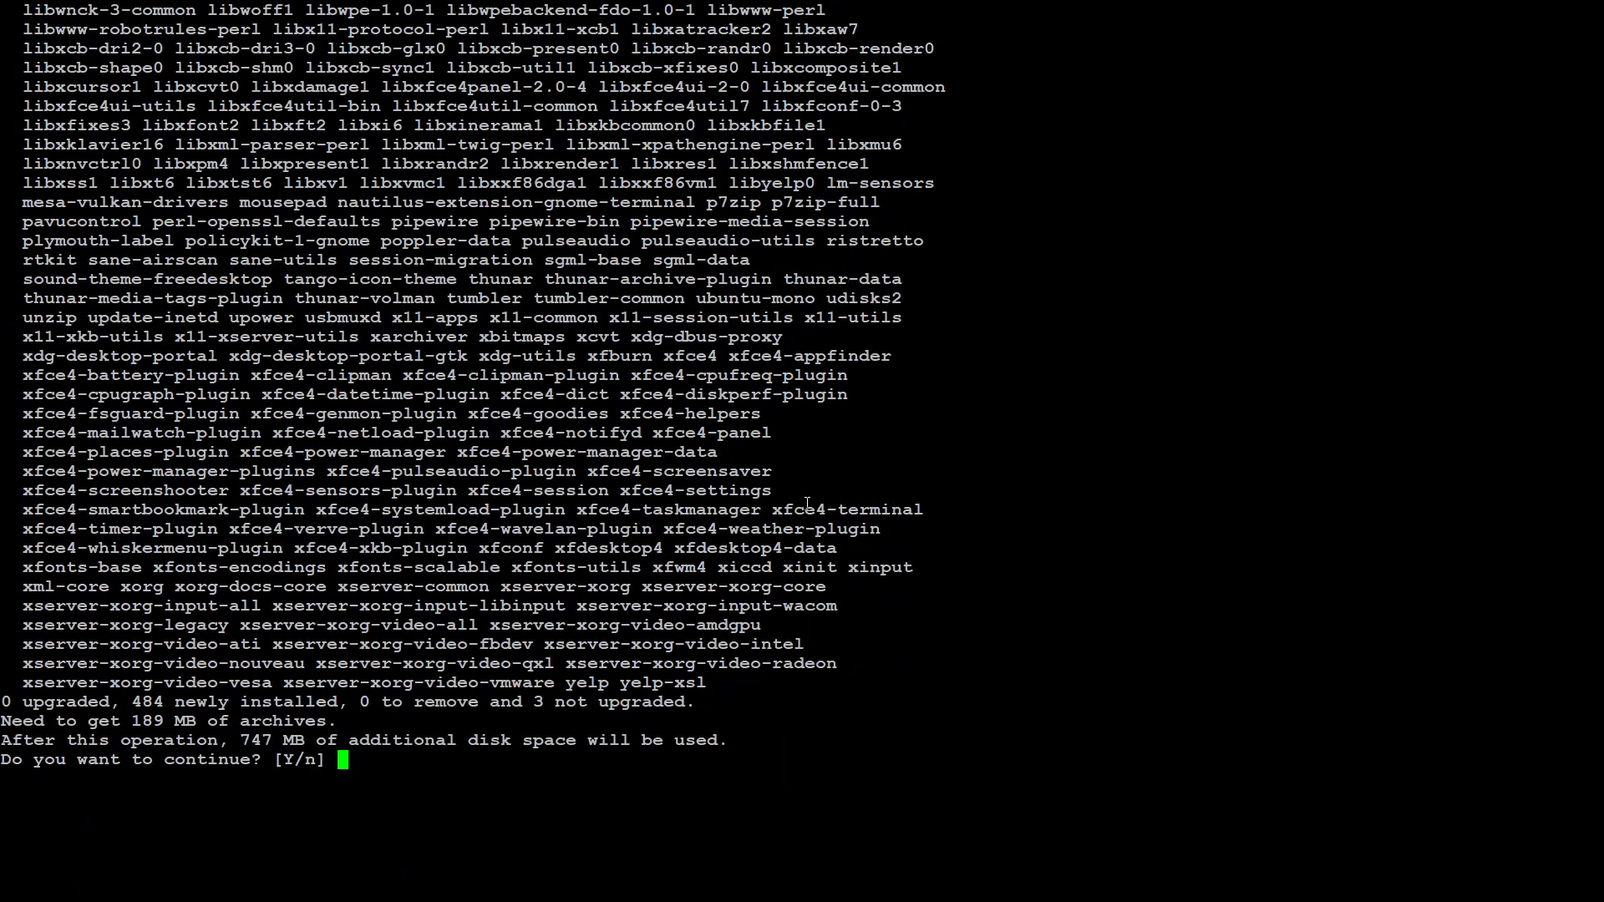
{"action": "type", "text": "y"}
{"action": "key", "text": "Return"}
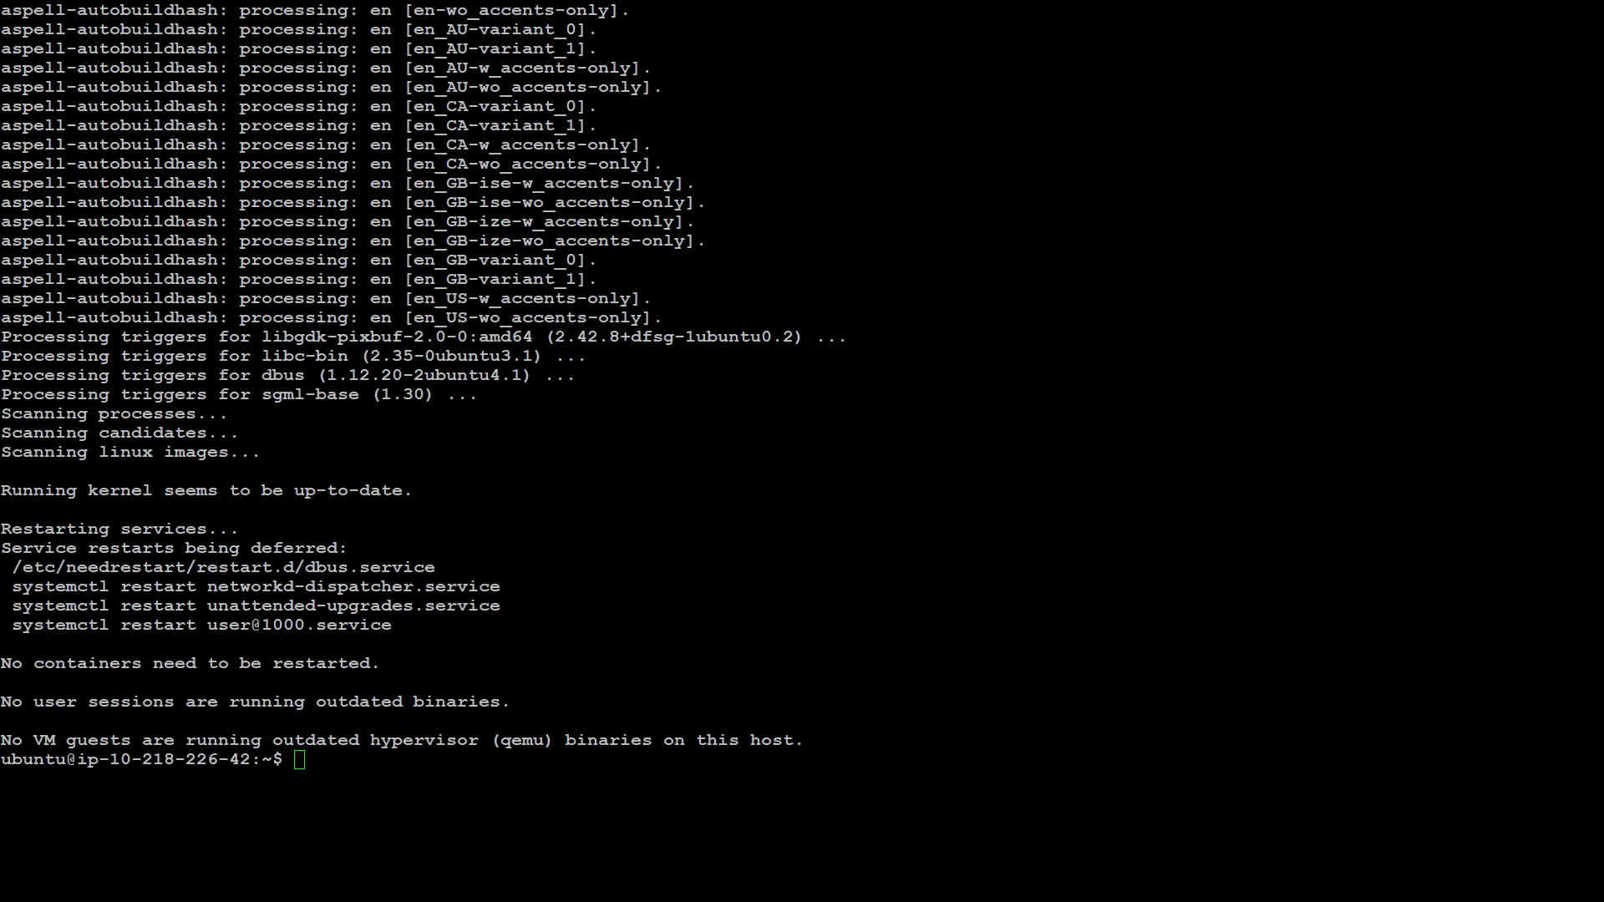
Clear the PuTTY terminal screen with the clear command
{"action": "left_click", "coordinate": [680, 469]}
{"action": "type", "text": "clear"}
{"action": "key", "text": "Return"}
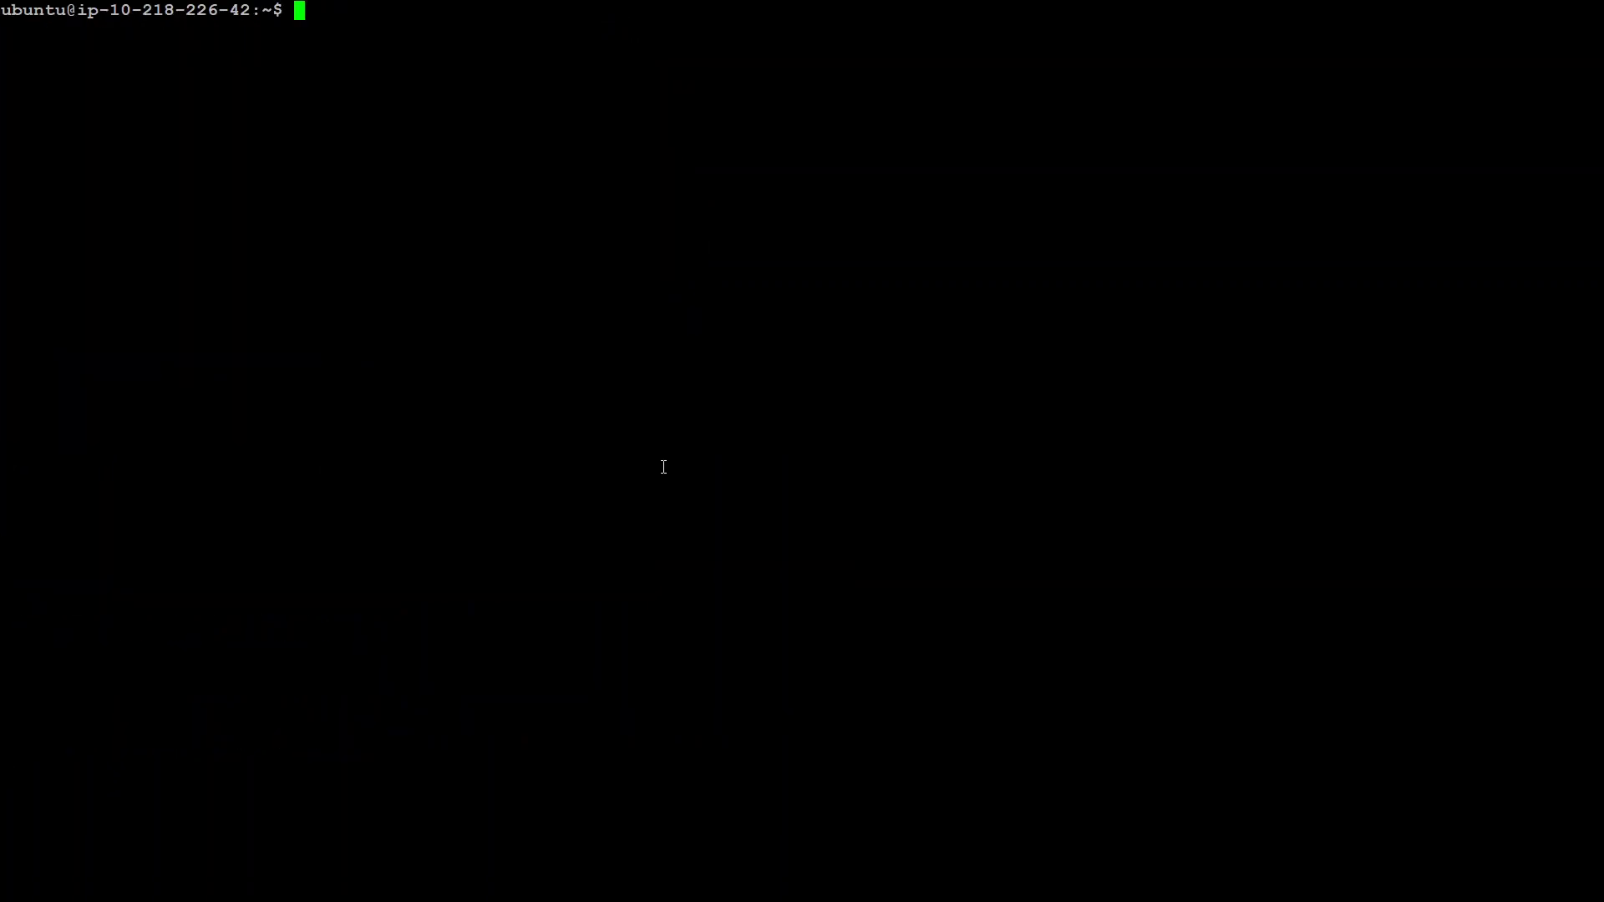
Run 'sudo apt-get install tightvncserver', confirming with y and accepting the restart prompt
{"action": "right_click", "coordinate": [663, 466]}
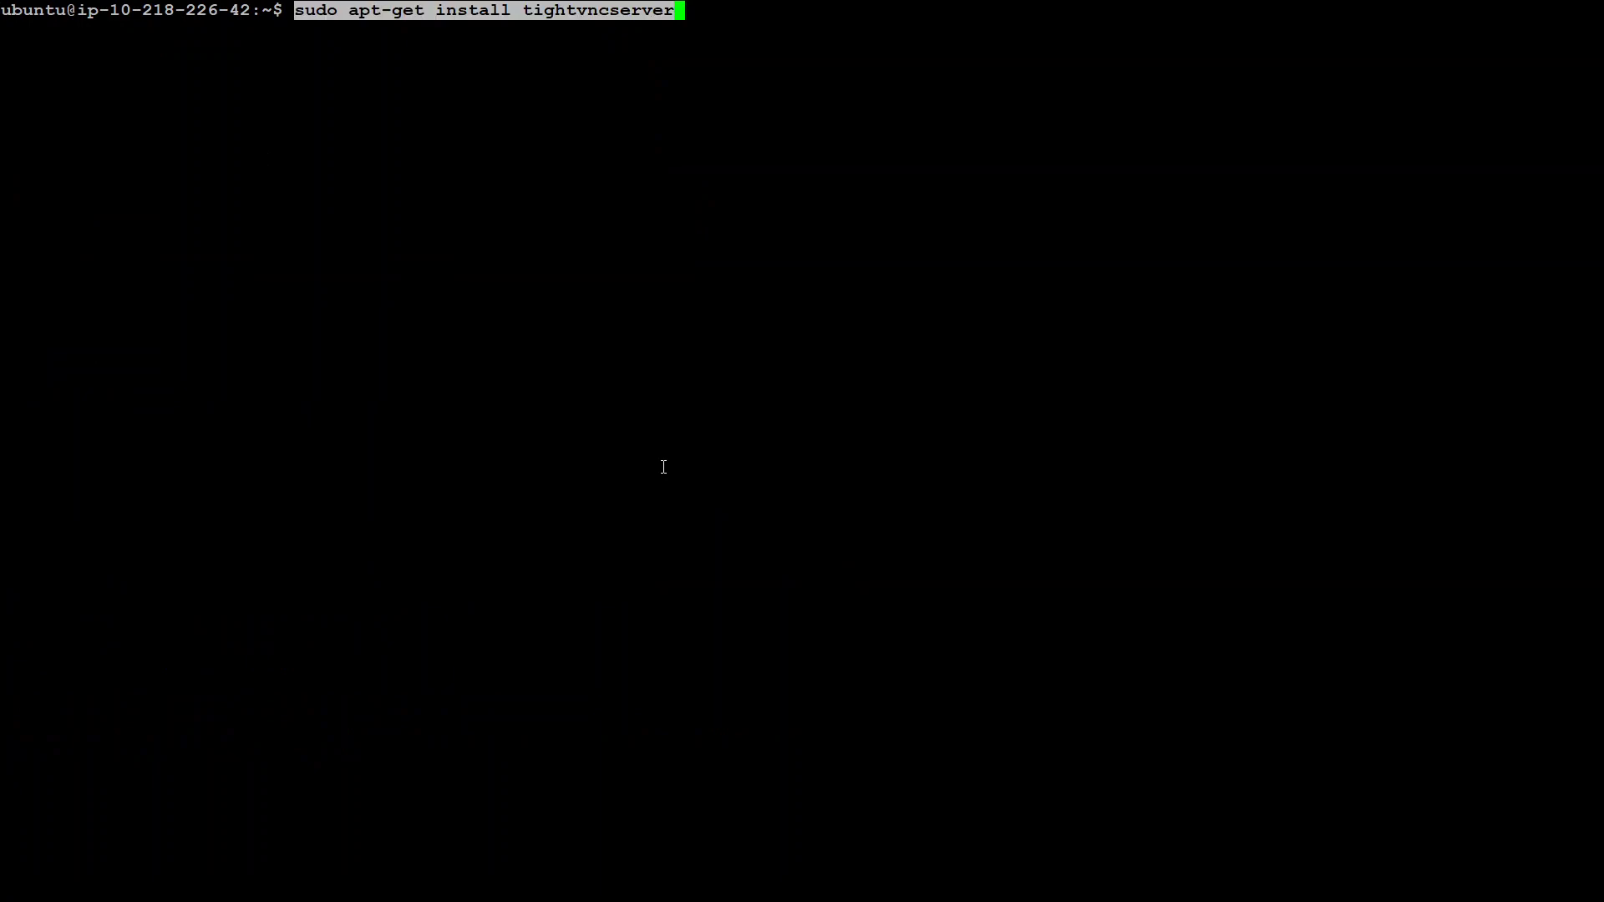
{"action": "key", "text": "Return"}
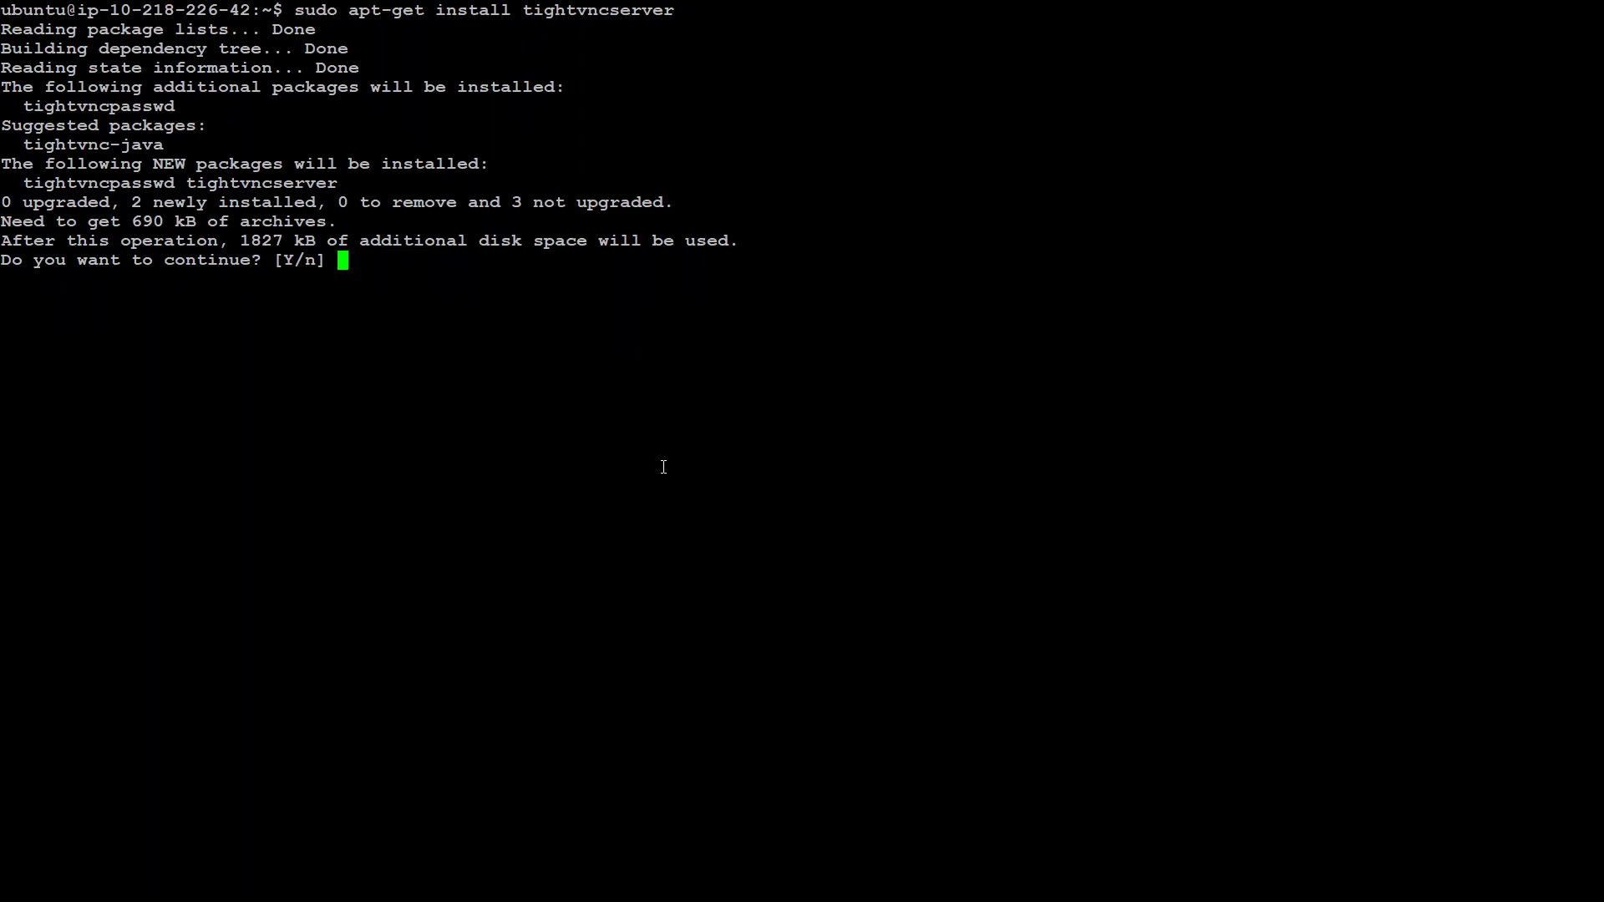
{"action": "type", "text": "y"}
{"action": "key", "text": "Return"}
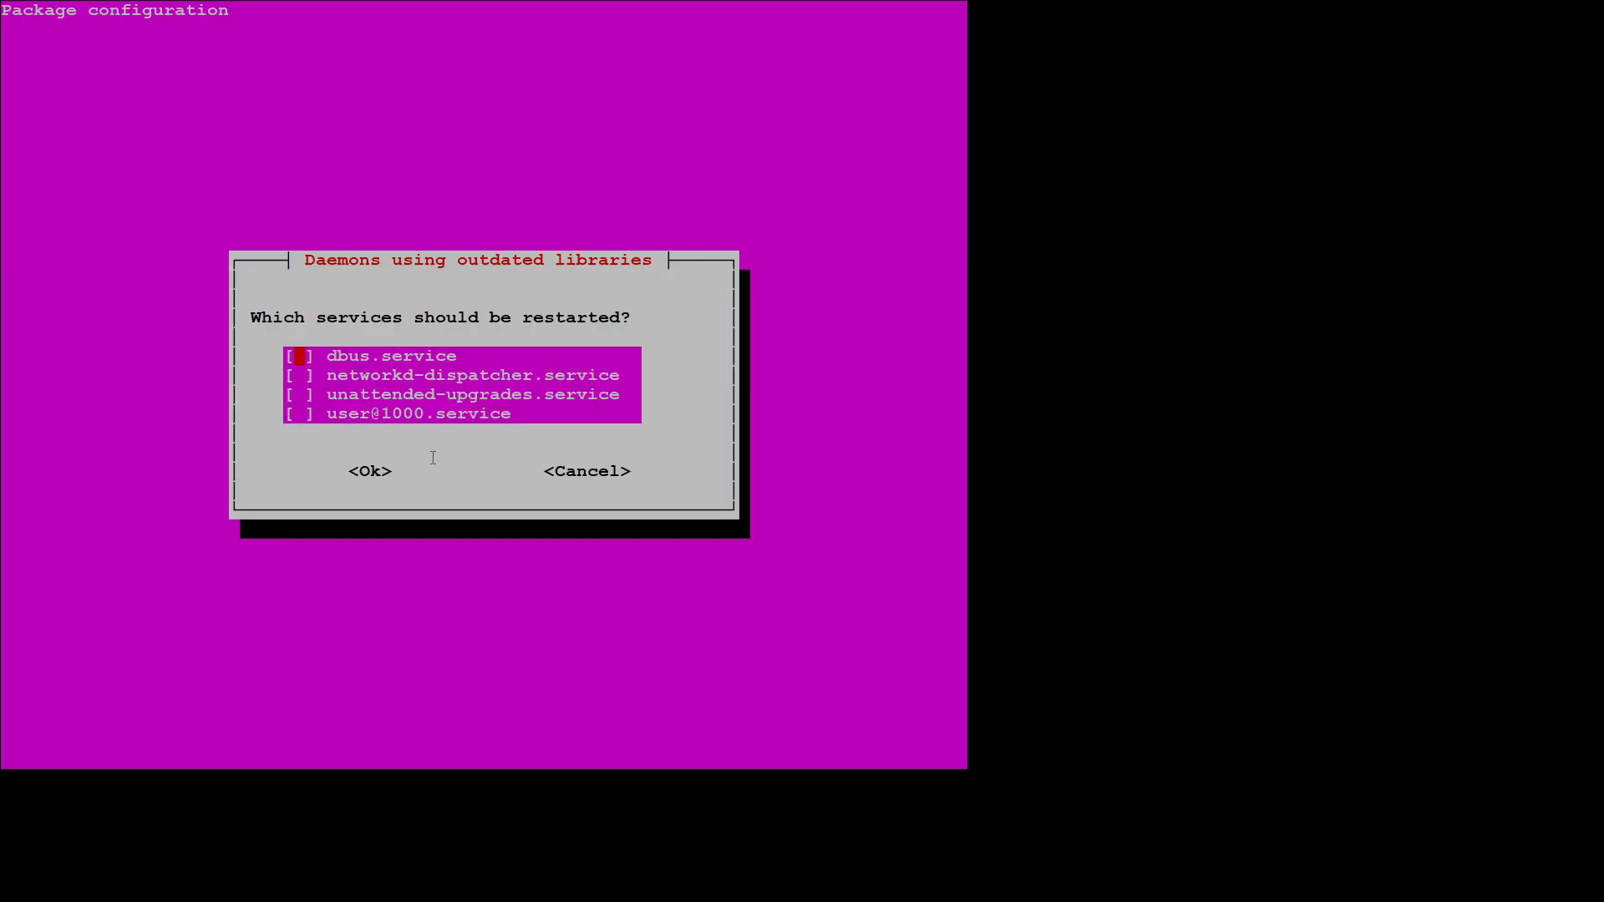
{"action": "key", "text": "Return"}
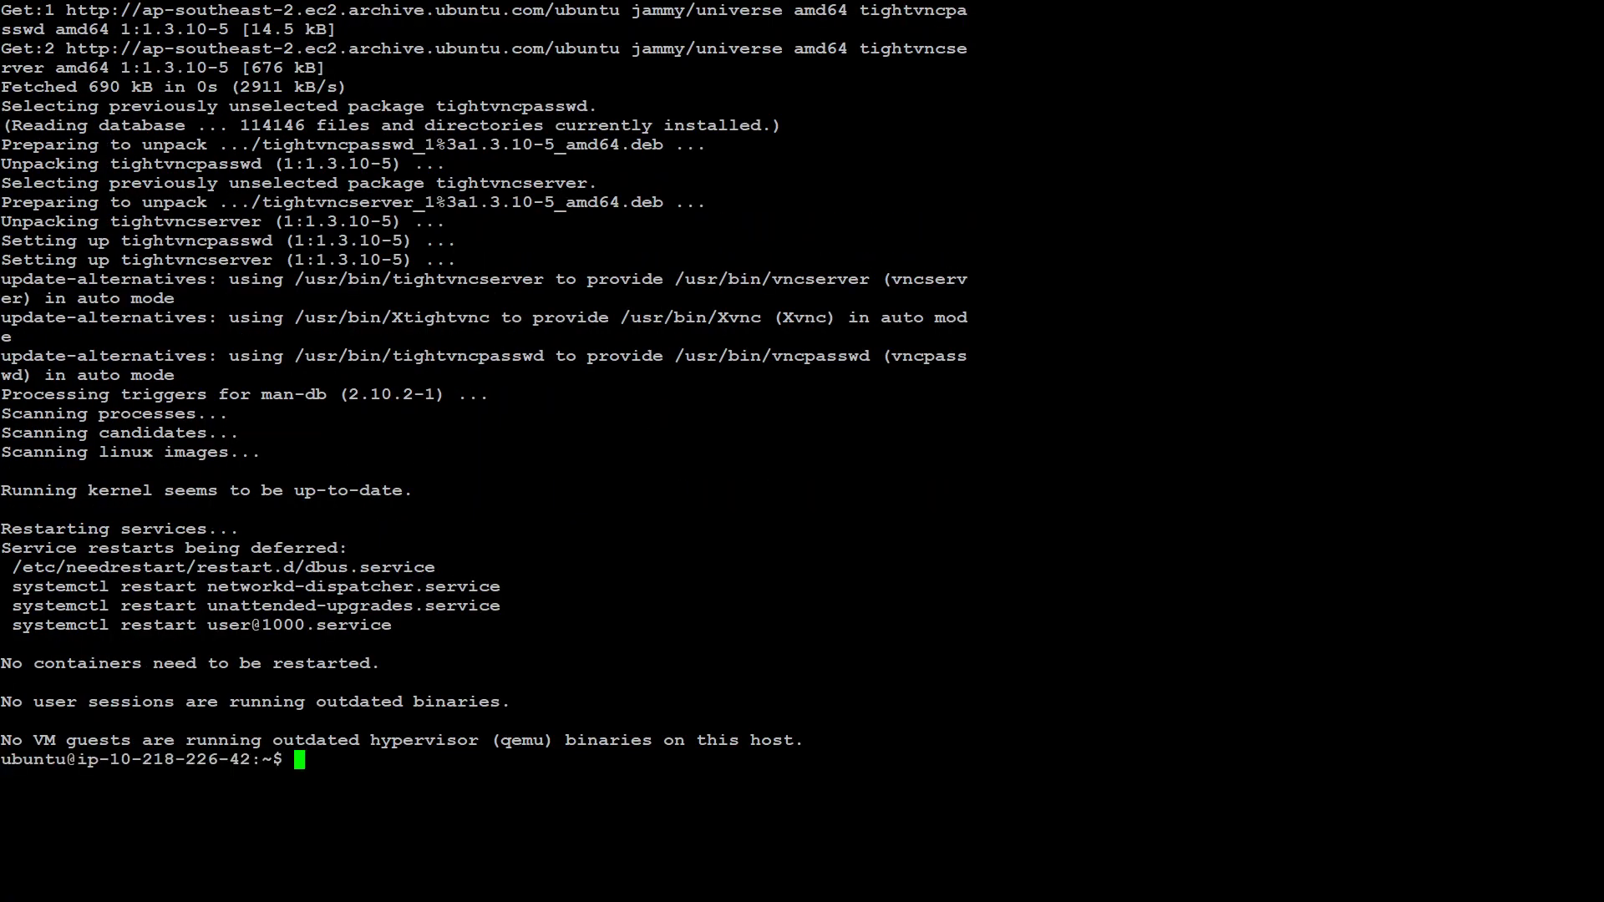
{"action": "key", "text": "Return"}
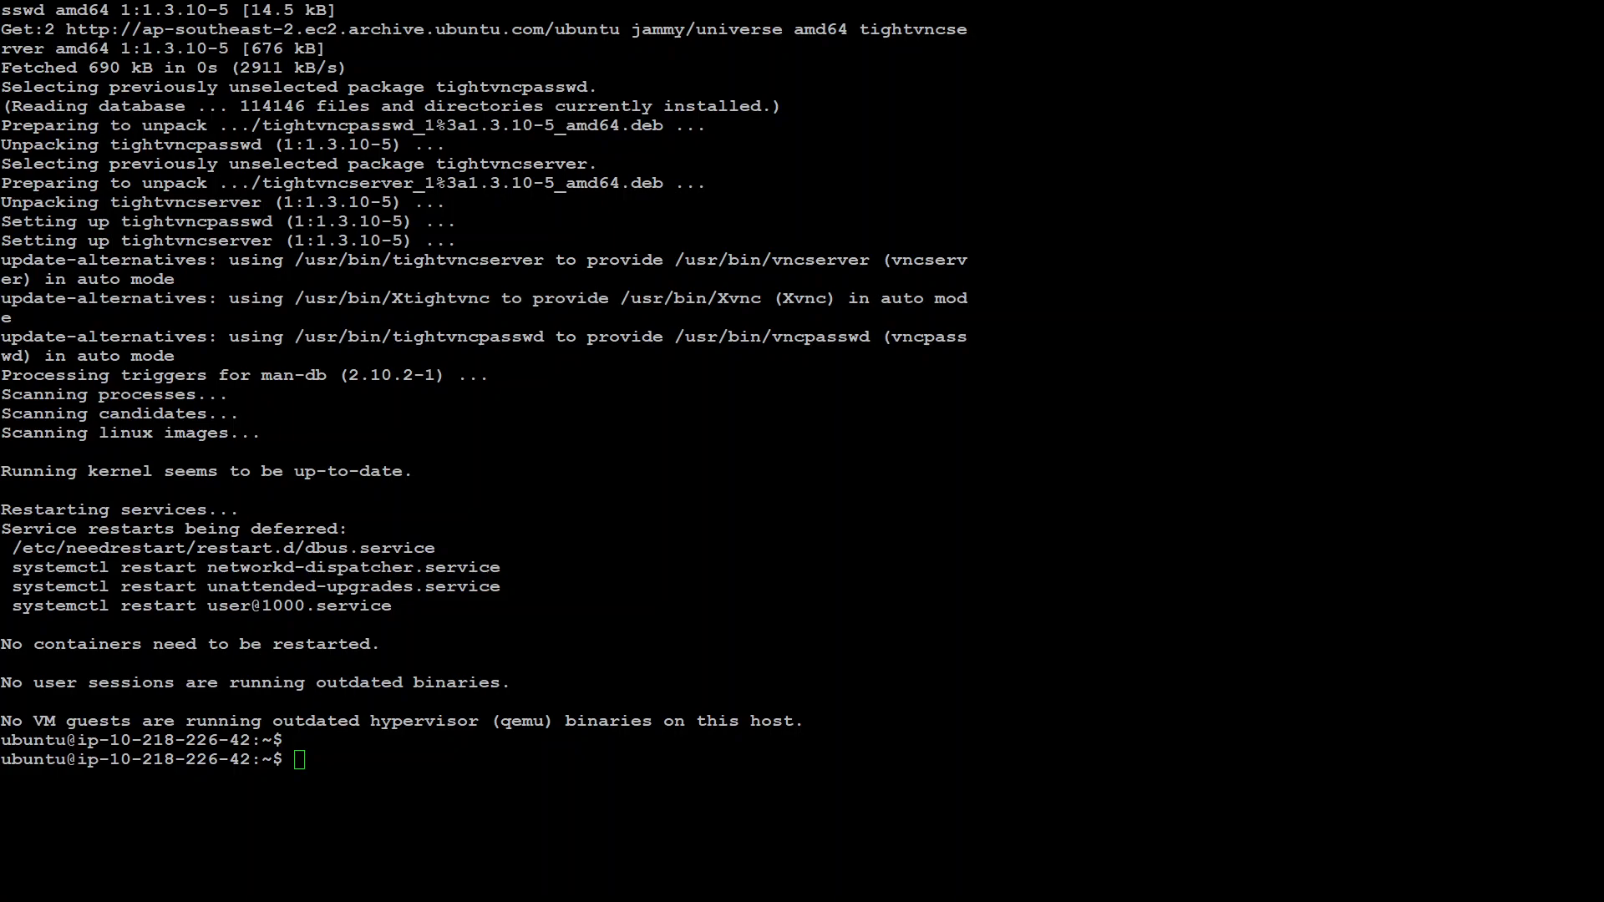
Launch tightvncserver, set and verify the access password, and answer n to a view-only password
{"action": "right_click", "coordinate": [649, 511]}
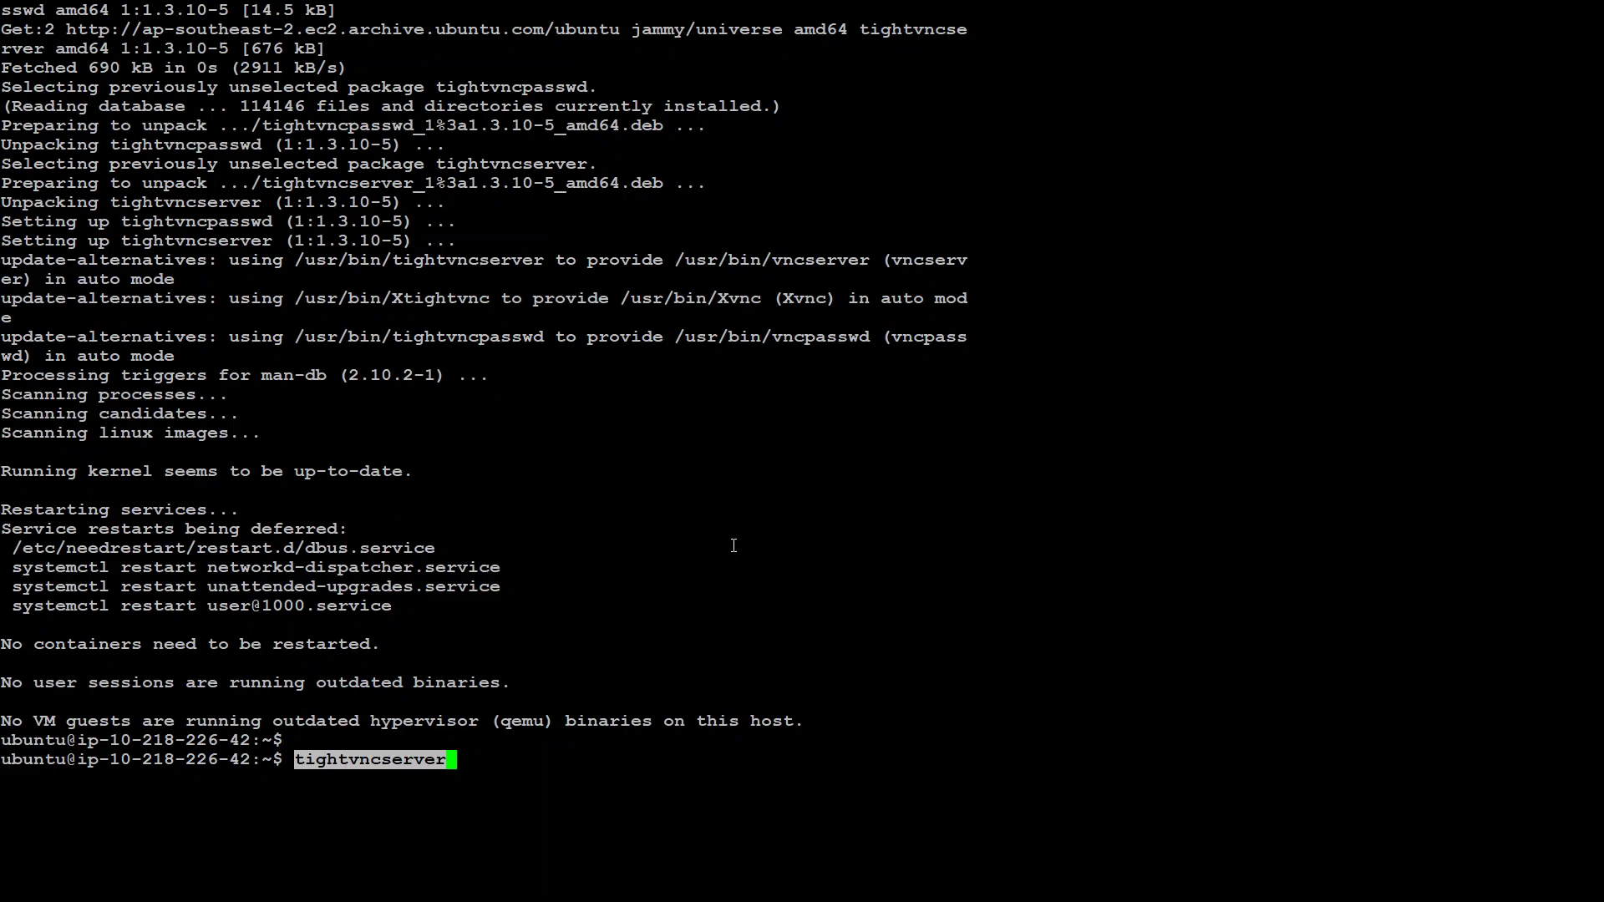
{"action": "key", "text": "Return"}
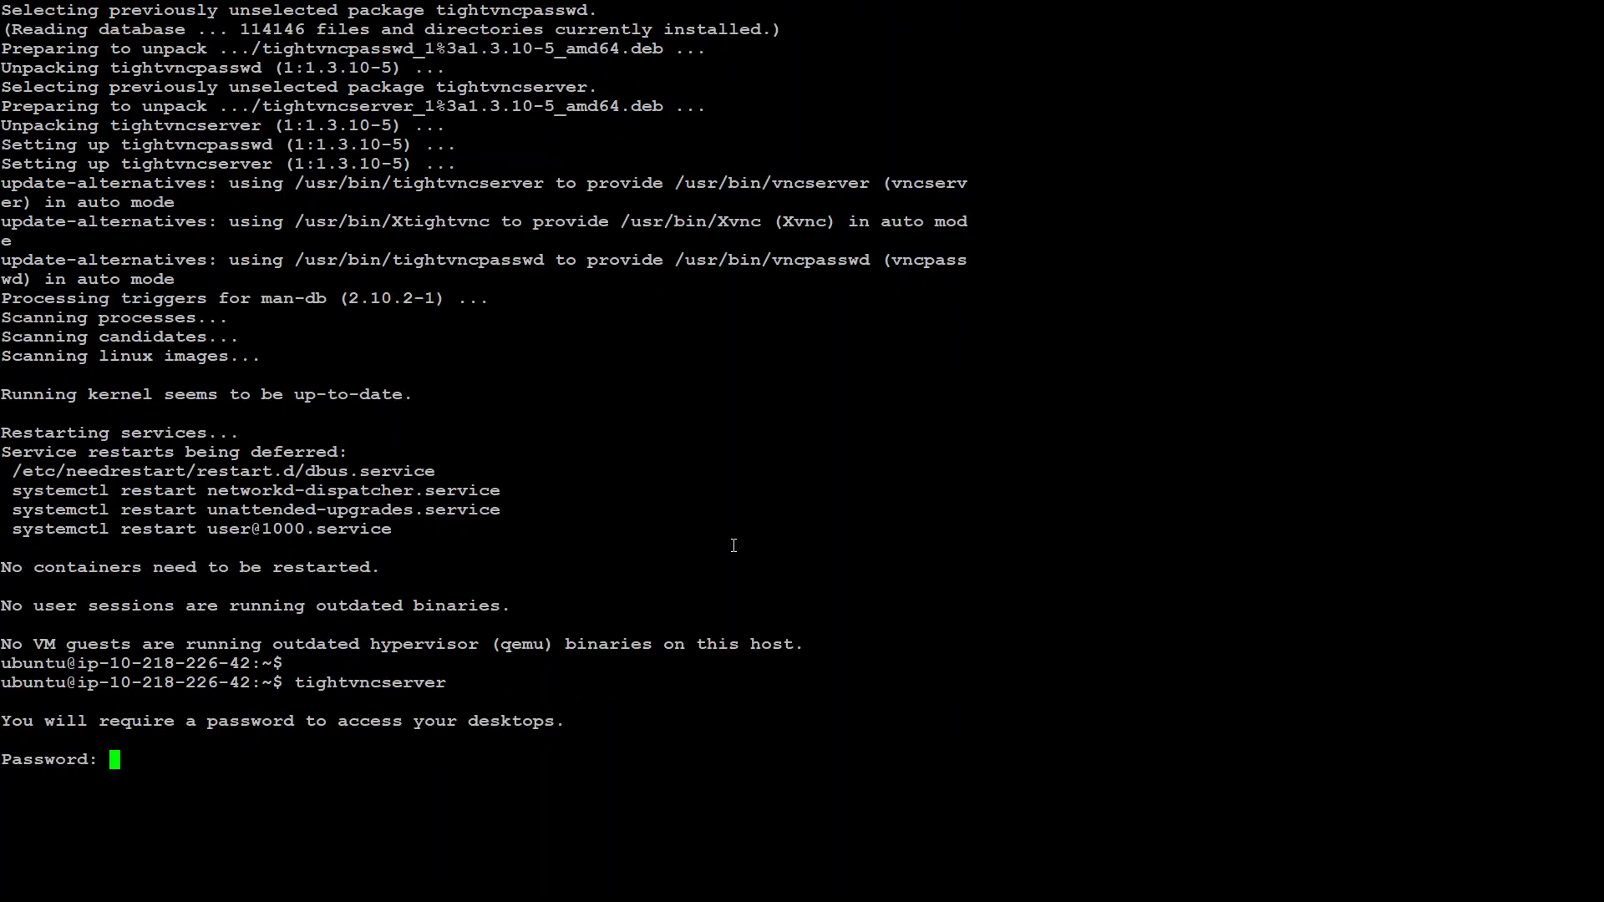
{"action": "key", "text": "Return"}
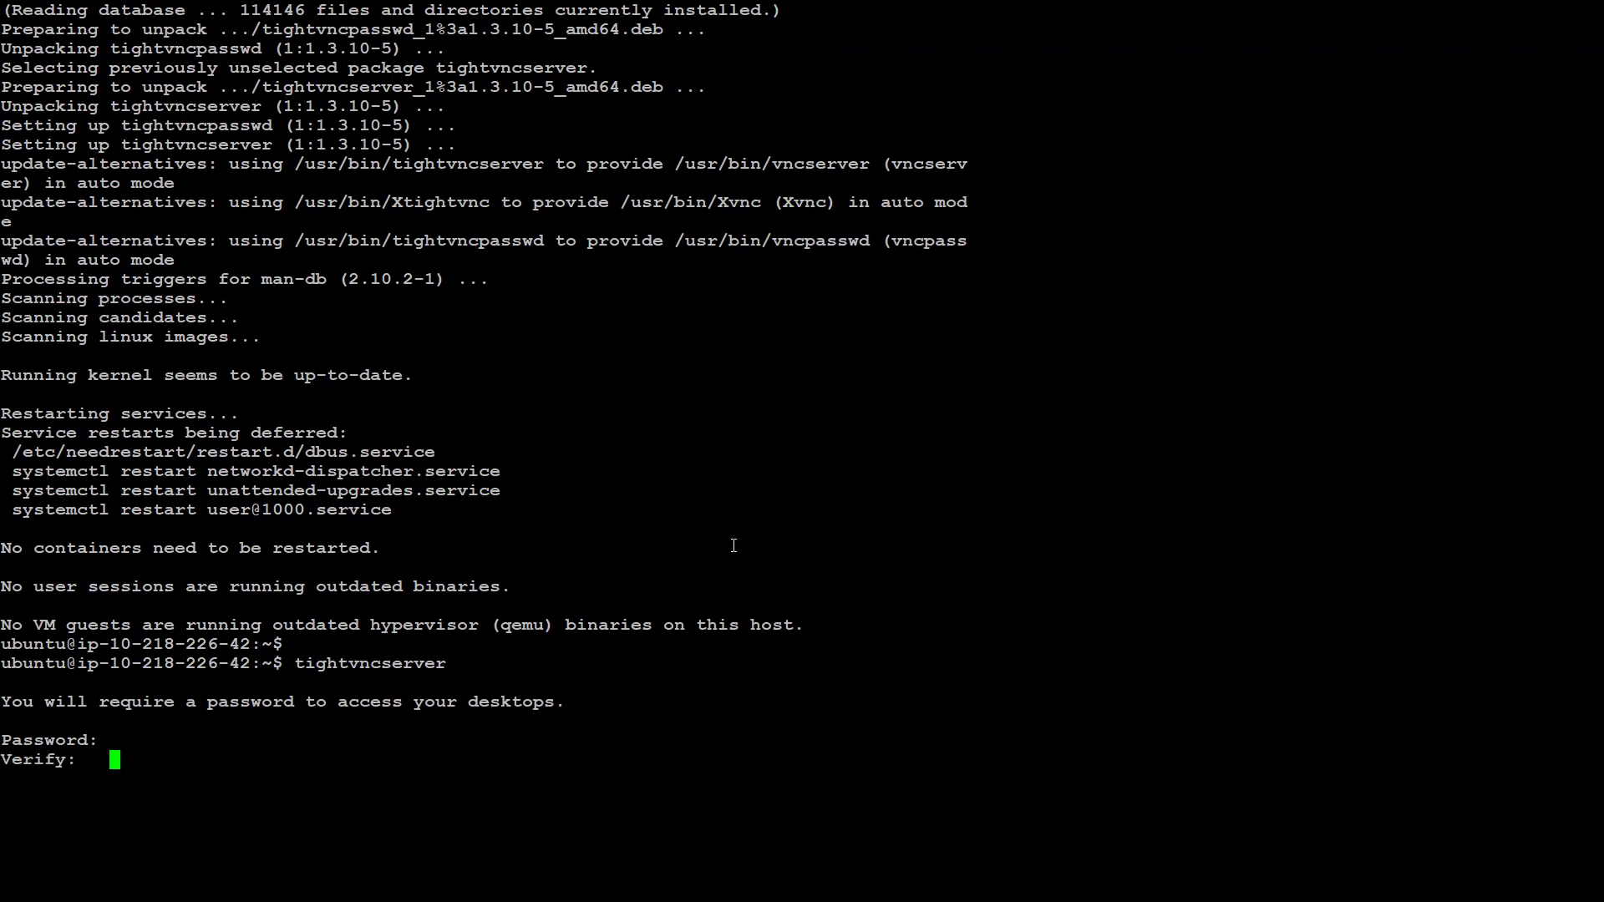
{"action": "key", "text": "Return"}
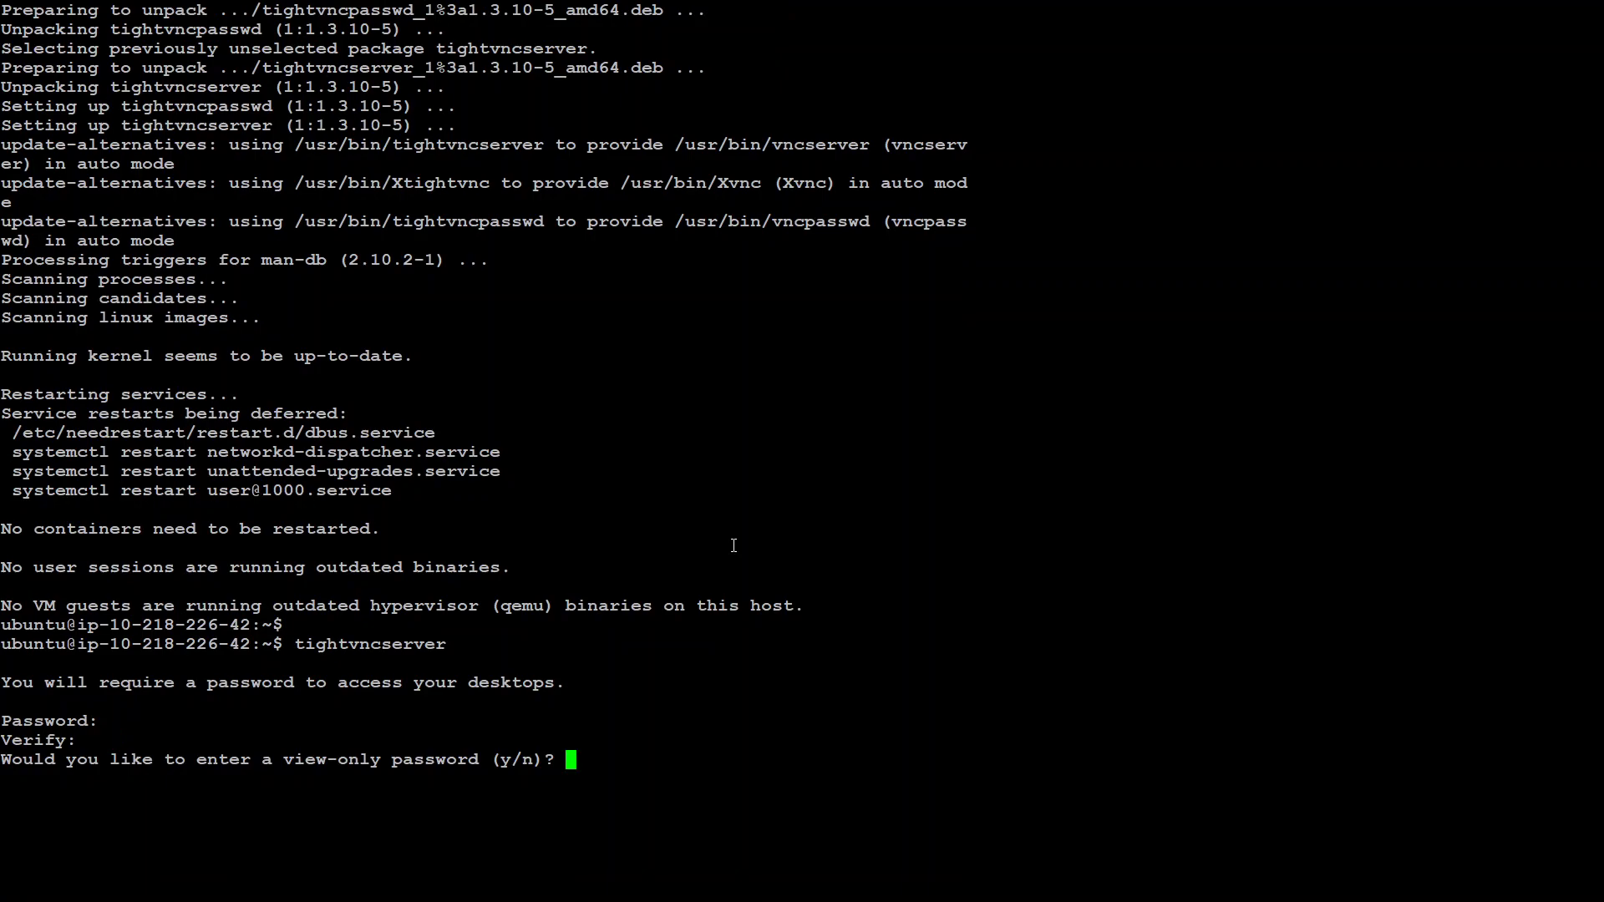
{"action": "type", "text": "n"}
{"action": "key", "text": "Return"}
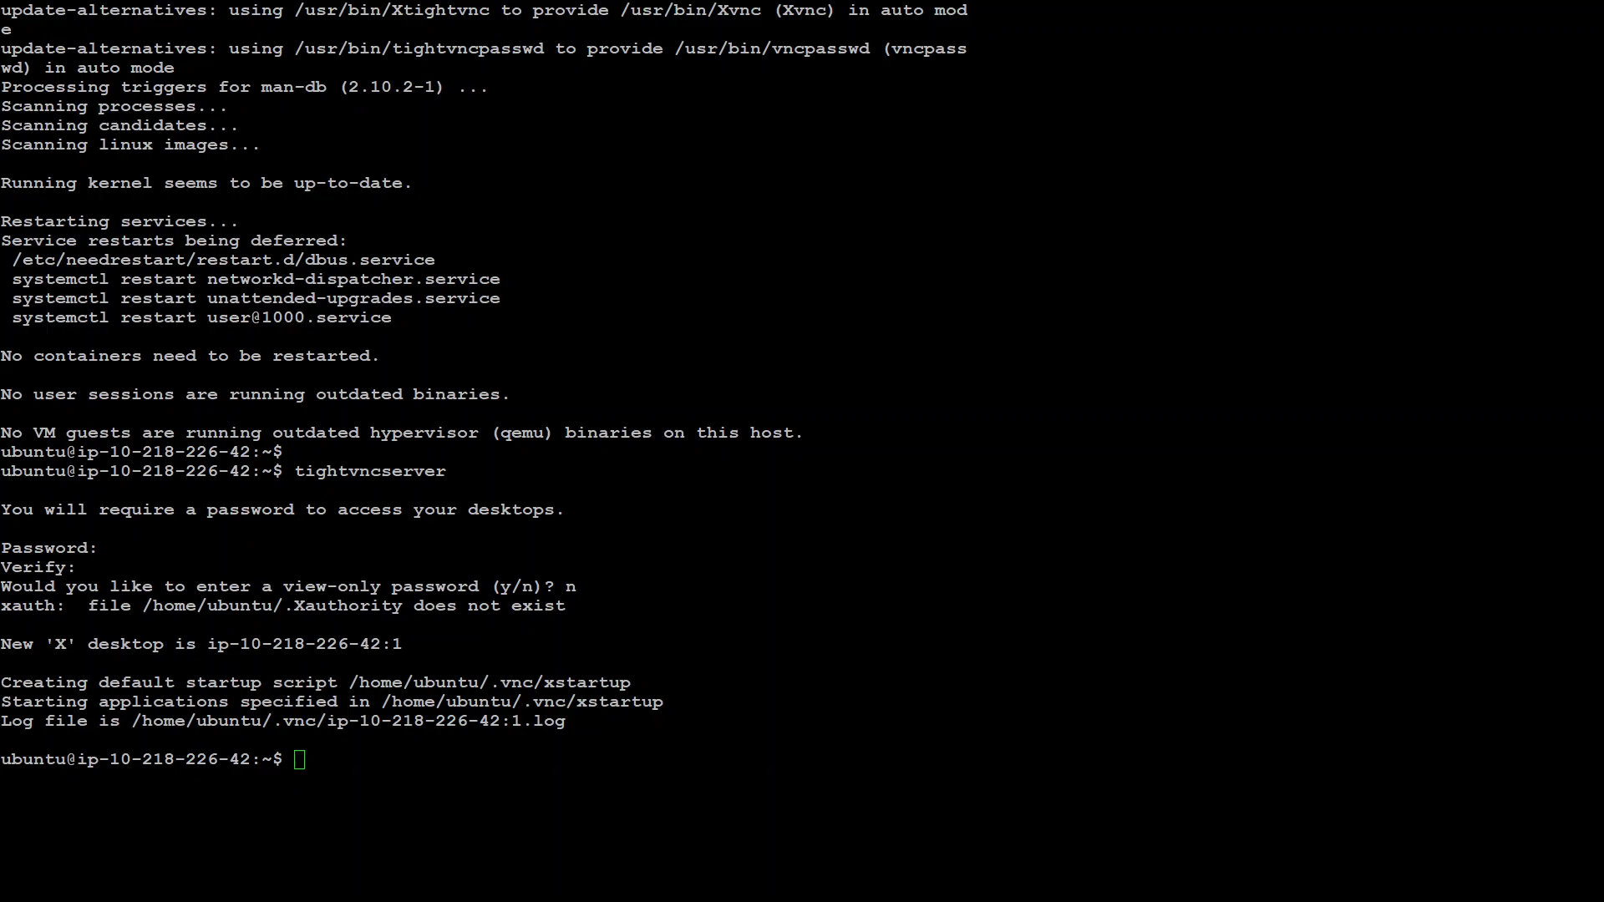
Open ~/.vnc/xstartup in the vi editor
{"action": "right_click", "coordinate": [539, 548]}
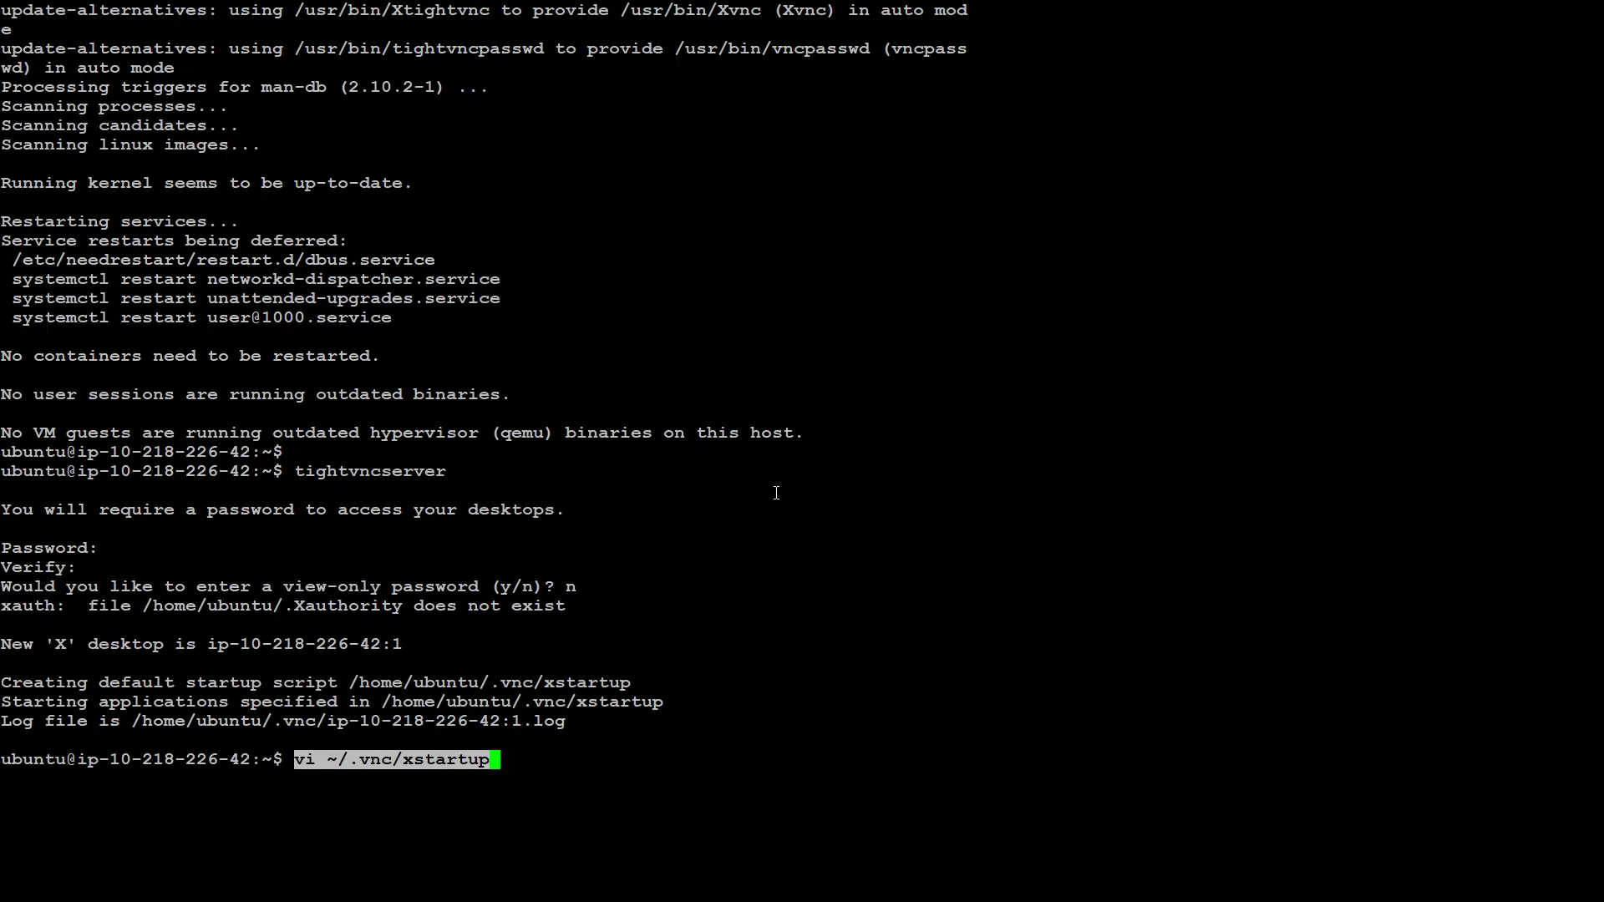
{"action": "key", "text": "Return"}
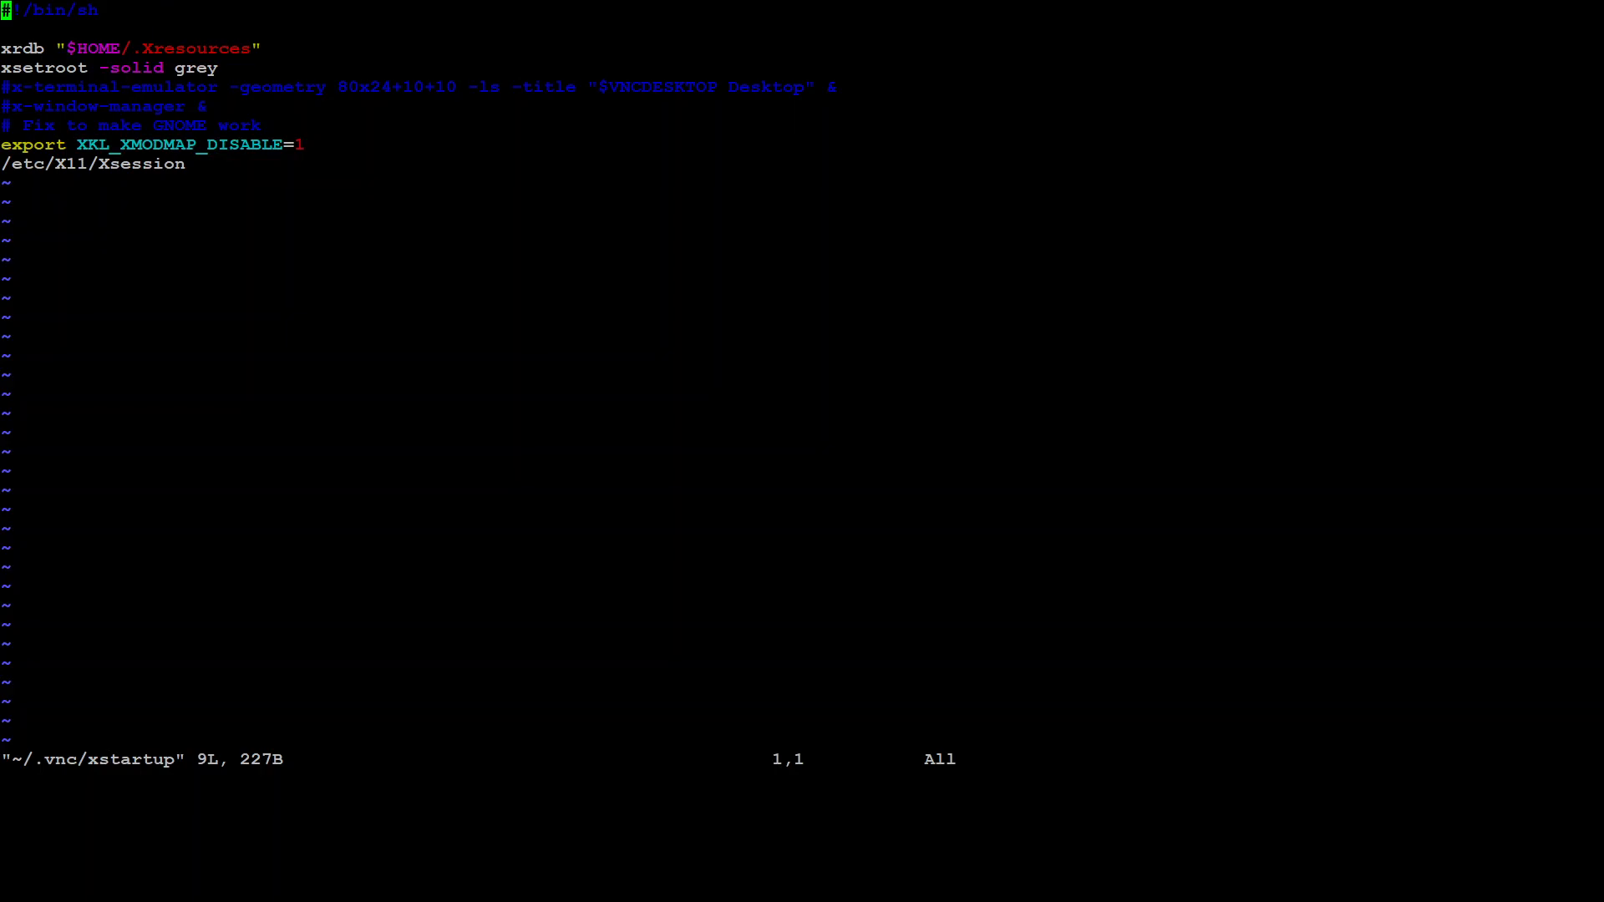
{"action": "left_click_drag", "start_coordinate": [4, 49], "coordinate": [276, 49]}
Add a 'startxfce4 &' line after /etc/X11/Xsession and save the file with :wq
{"action": "key", "text": "i"}
{"action": "key", "text": "Down"}
{"action": "key", "text": "Down"}
{"action": "key", "text": "Down"}
{"action": "key", "text": "Down"}
{"action": "key", "text": "Down"}
{"action": "key", "text": "Down"}
{"action": "key", "text": "Down"}
{"action": "key", "text": "Down"}
{"action": "key", "text": "Right"}
{"action": "key", "text": "Right"}
{"action": "key", "text": "Right"}
{"action": "key", "text": "Right"}
{"action": "key", "text": "Right"}
{"action": "key", "text": "Right"}
{"action": "key", "text": "Right"}
{"action": "key", "text": "Right"}
{"action": "key", "text": "Right"}
{"action": "key", "text": "Right"}
{"action": "key", "text": "Right"}
{"action": "key", "text": "Right"}
{"action": "key", "text": "Right"}
{"action": "key", "text": "Right"}
{"action": "key", "text": "Right"}
{"action": "key", "text": "Right"}
{"action": "key", "text": "Right"}
{"action": "type", "text": "a"}
{"action": "key", "text": "BackSpace"}
{"action": "key", "text": "Return"}
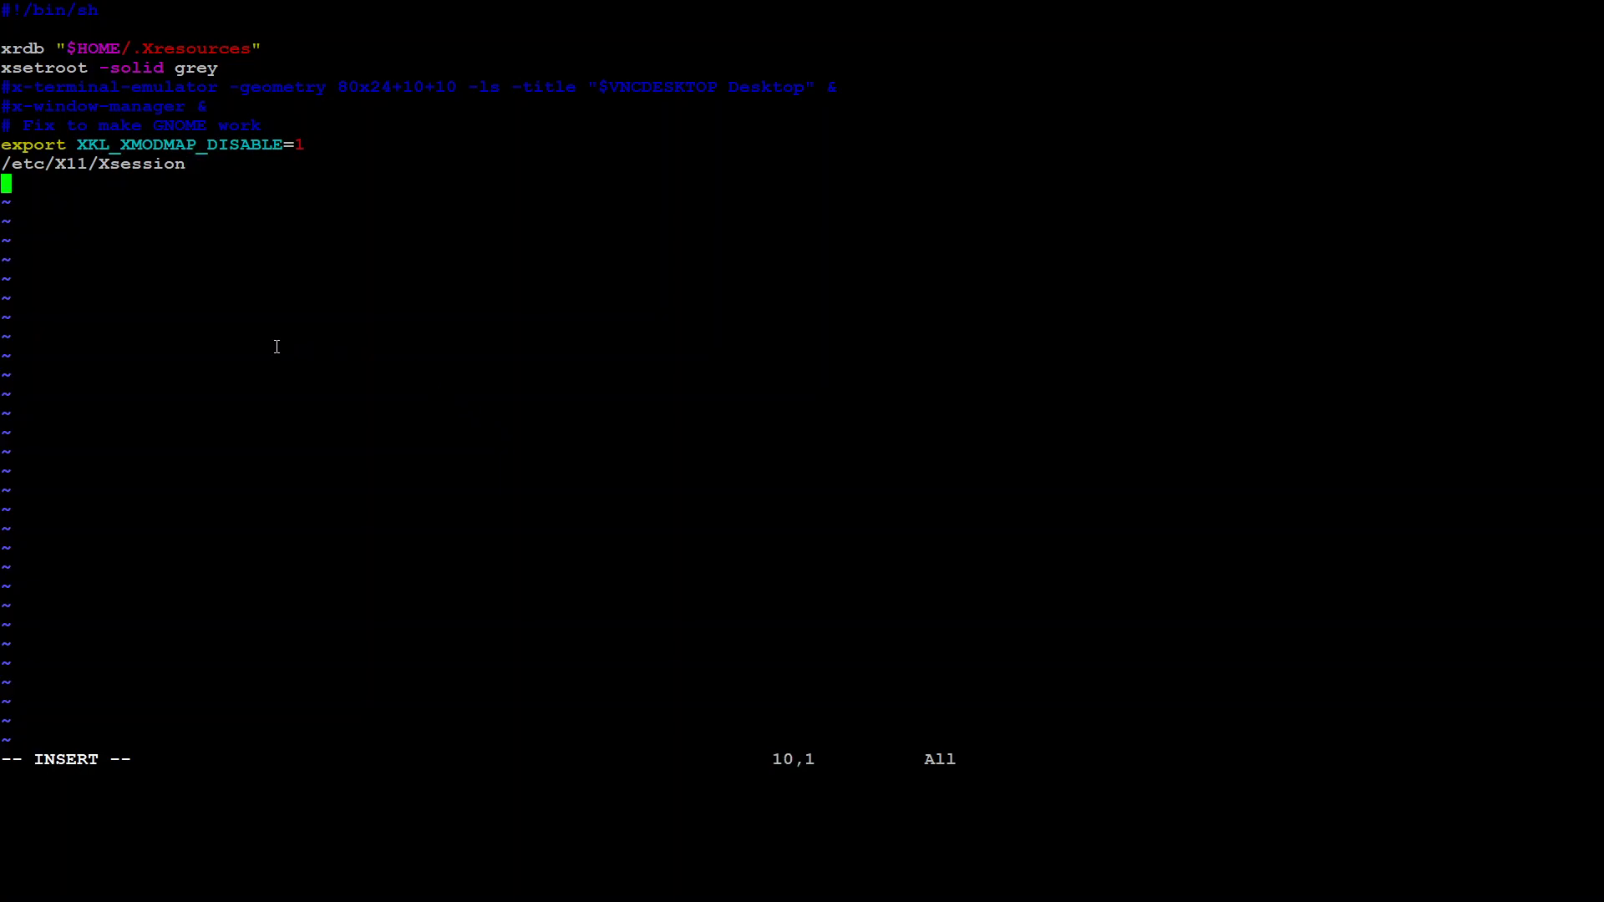
{"action": "type", "text": "startxfce4 &"}
{"action": "key", "text": "Escape"}
{"action": "type", "text": ":wq"}
{"action": "key", "text": "Return"}
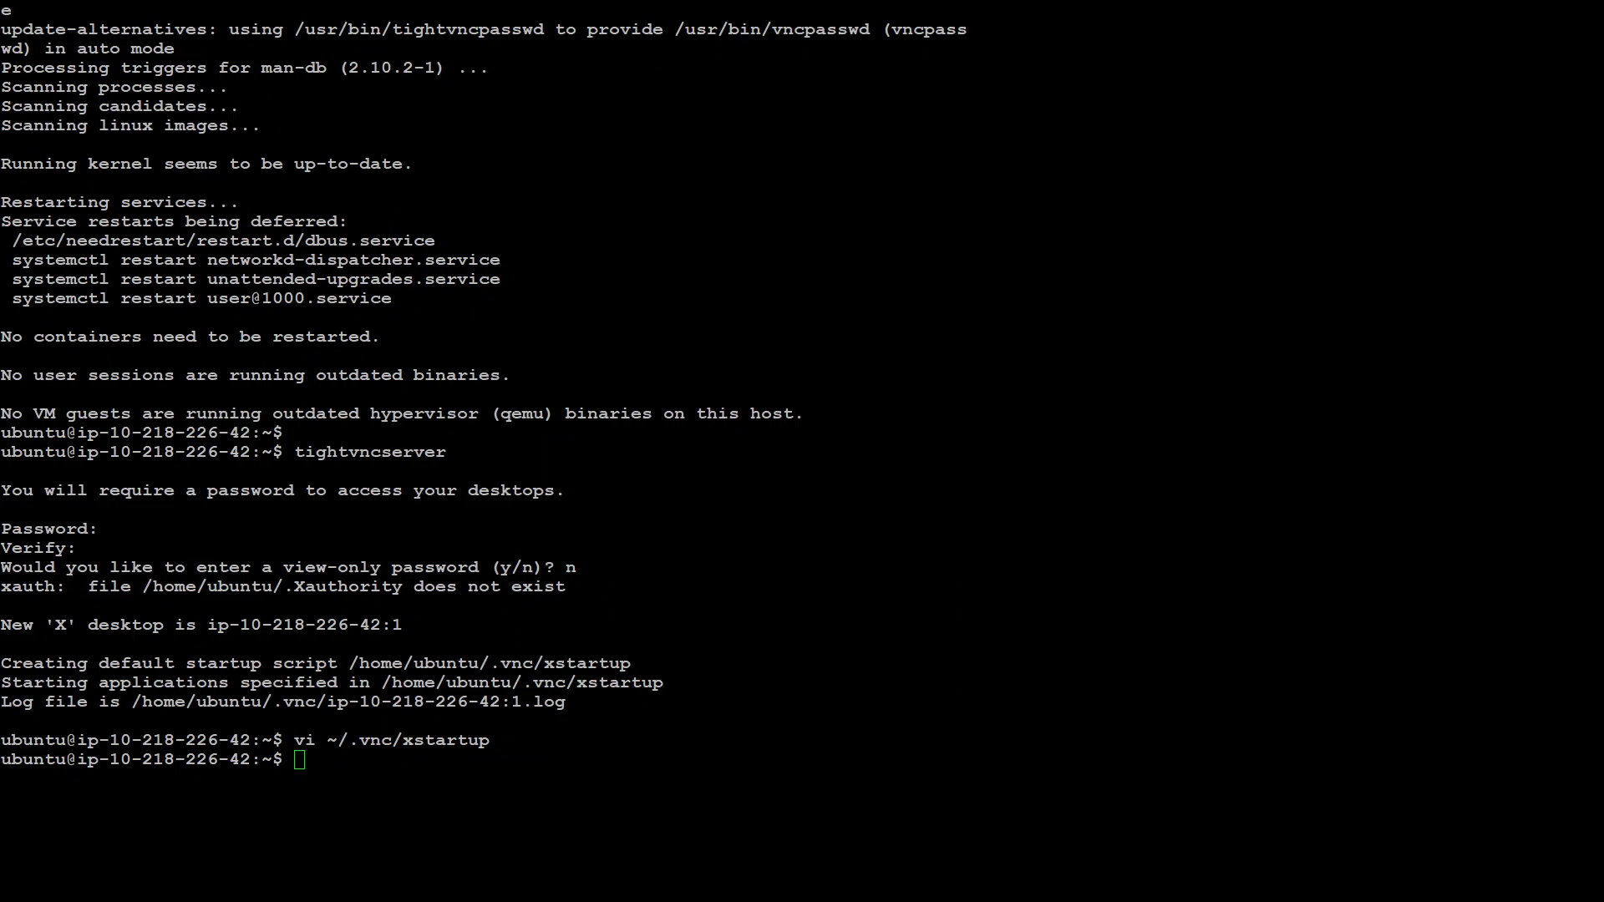
Run 'tightvncserver :1', which reports a VNC server already running as :1
{"action": "left_click", "coordinate": [574, 510]}
{"action": "right_click", "coordinate": [574, 510]}
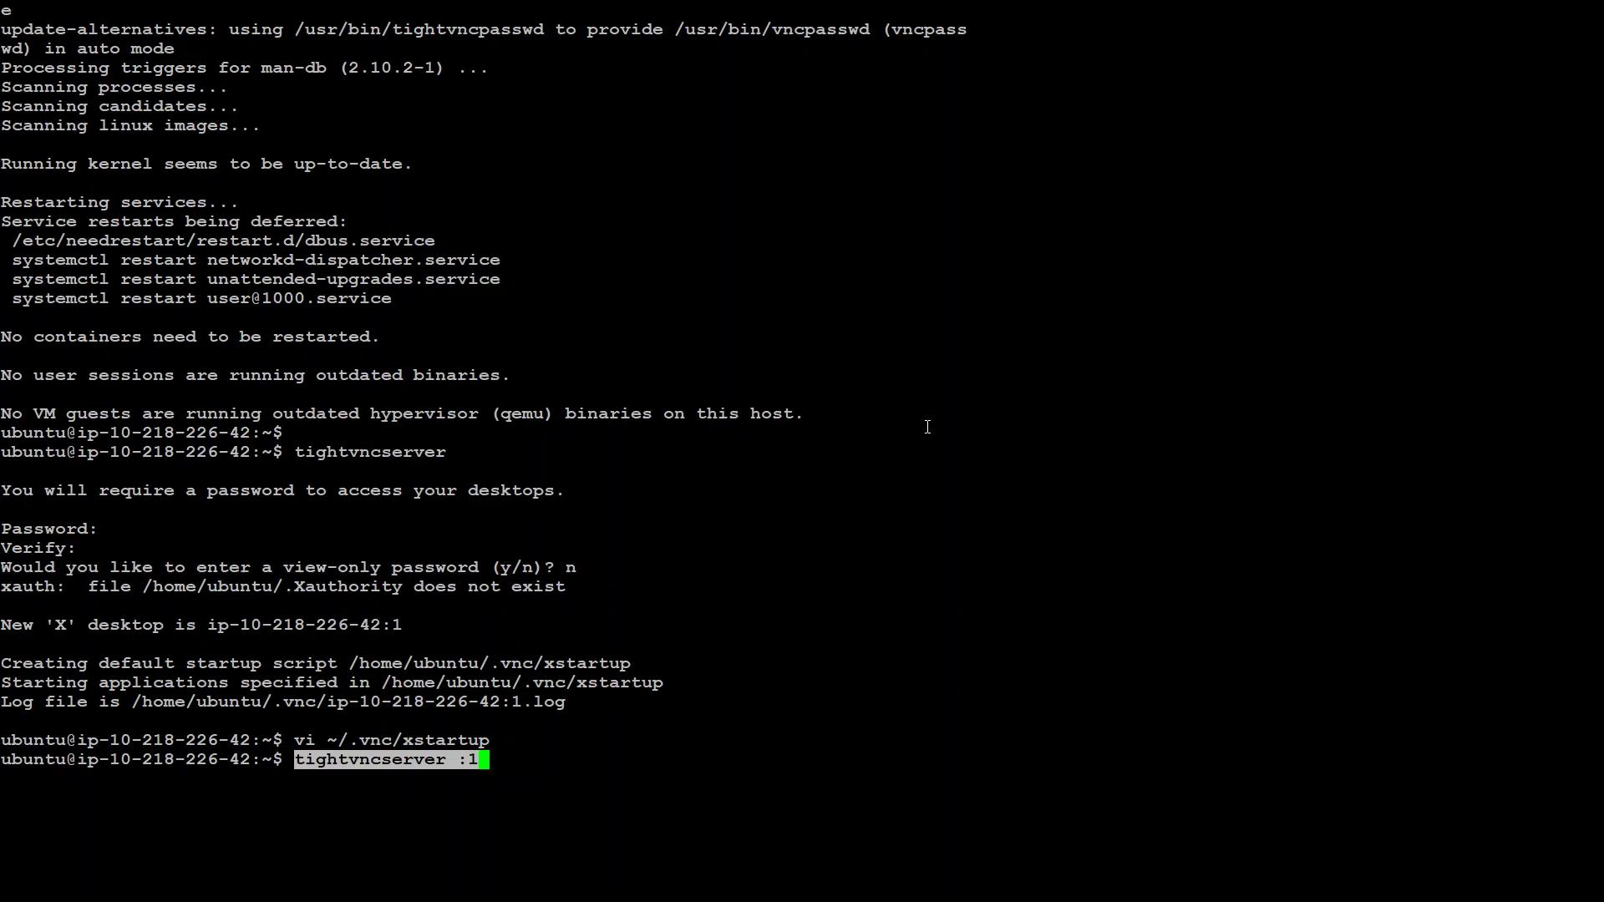
{"action": "key", "text": "Return"}
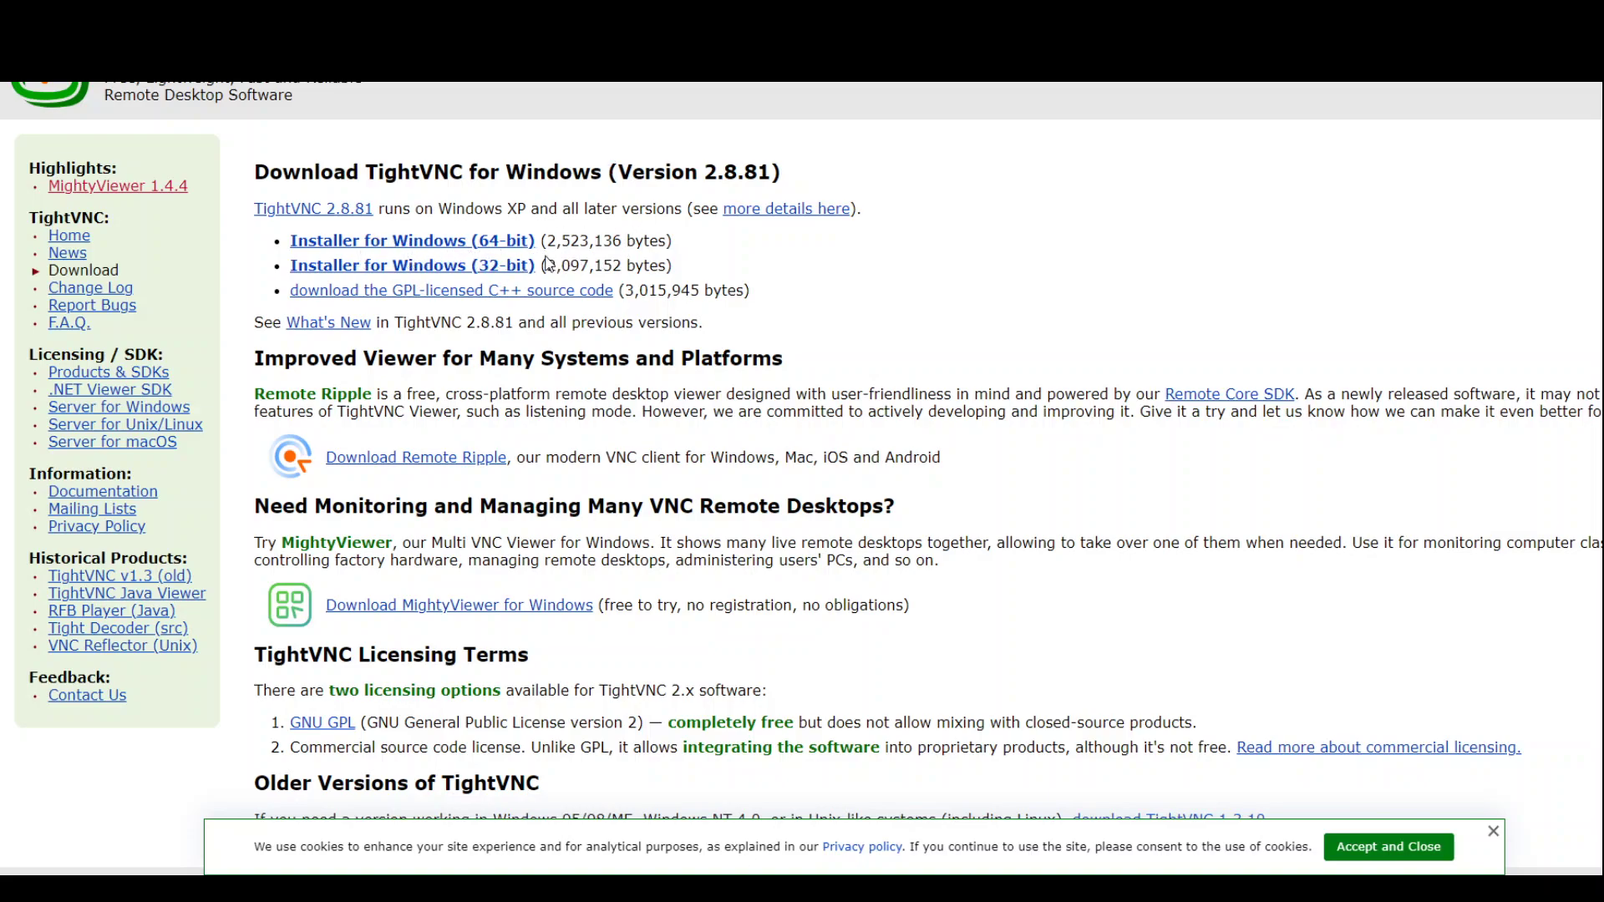
Download the TightVNC 2.8.81 Installer for Windows (64-bit)
{"action": "left_click", "coordinate": [463, 249]}
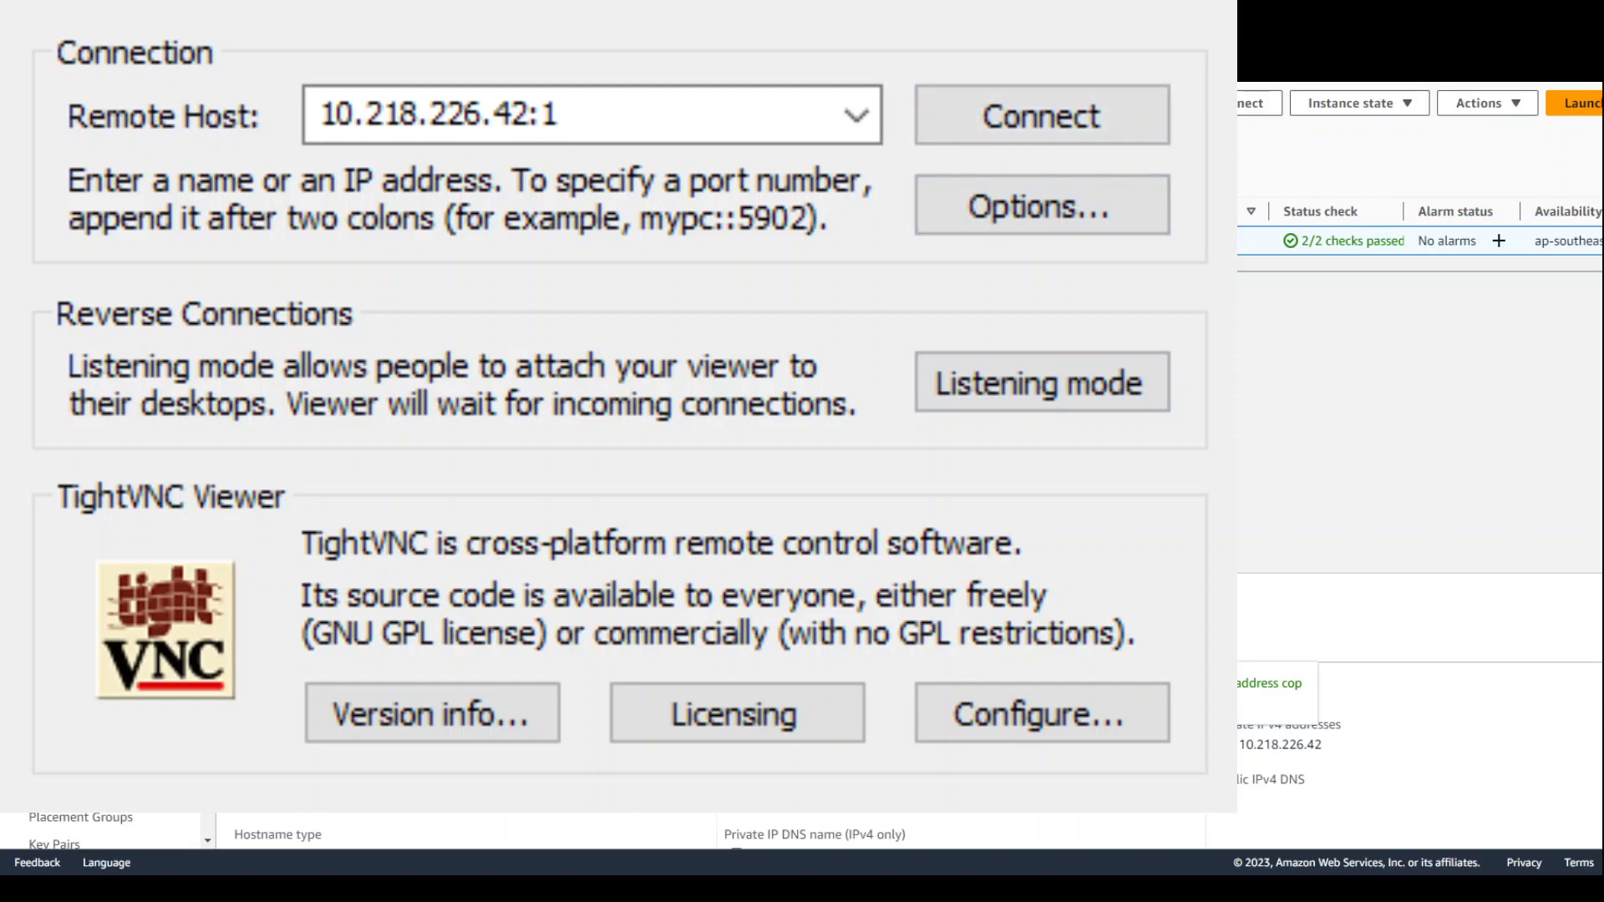
Connect to 10.218.226.42:1 and enter the VNC access password to authenticate
{"action": "left_click", "coordinate": [999, 127]}
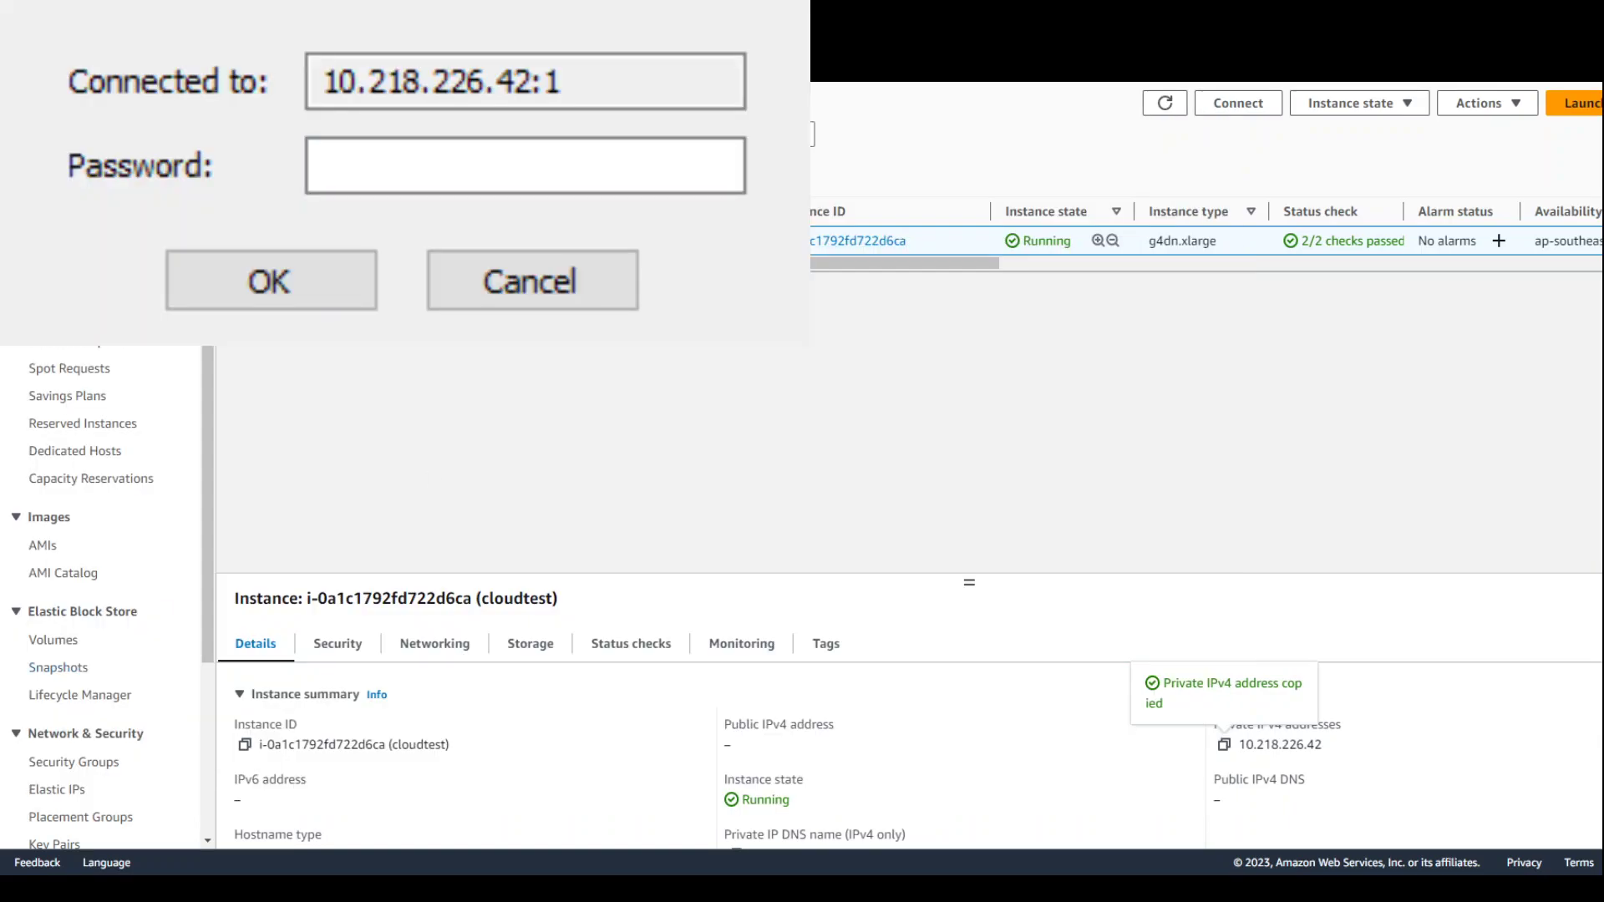
{"action": "left_click", "coordinate": [385, 143]}
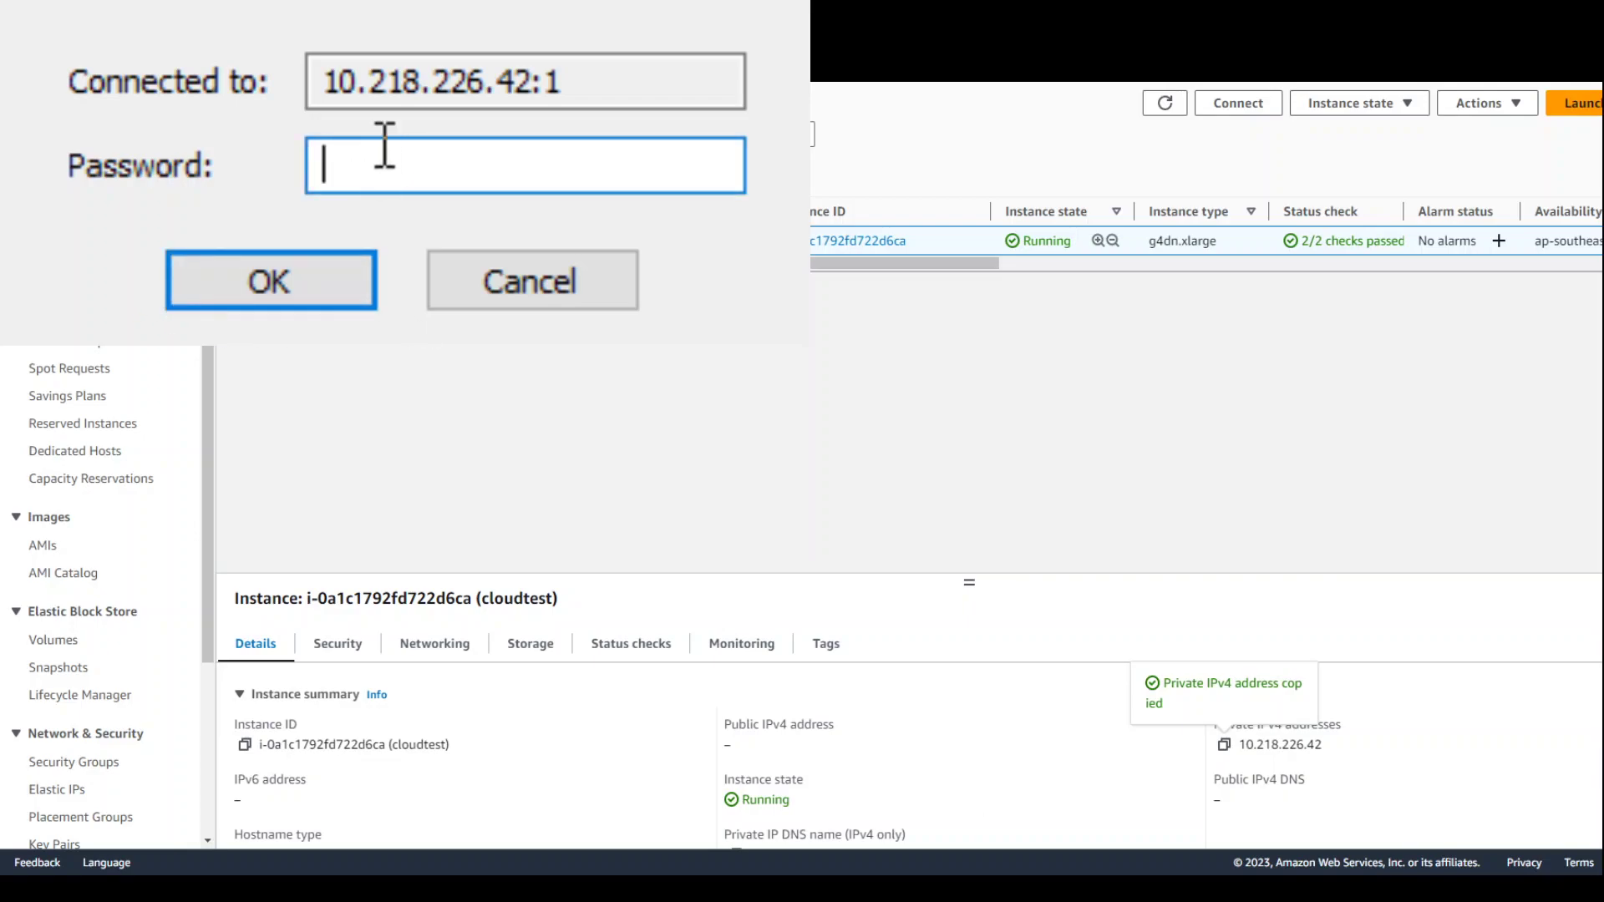
{"action": "type", "text": "*********"}
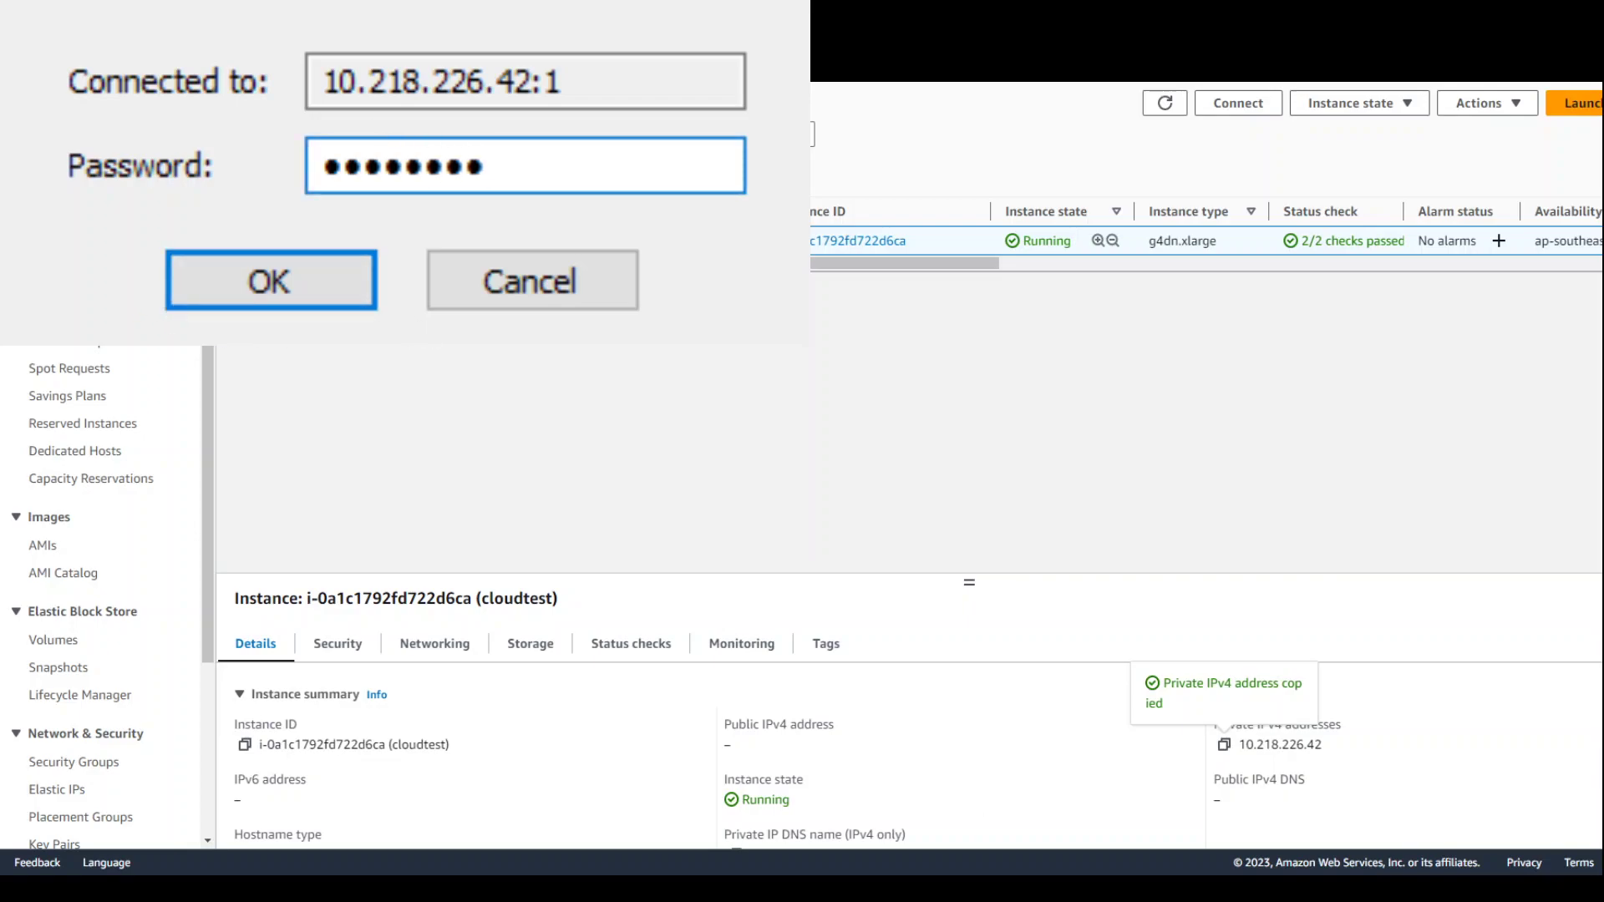
{"action": "left_click", "coordinate": [277, 288]}
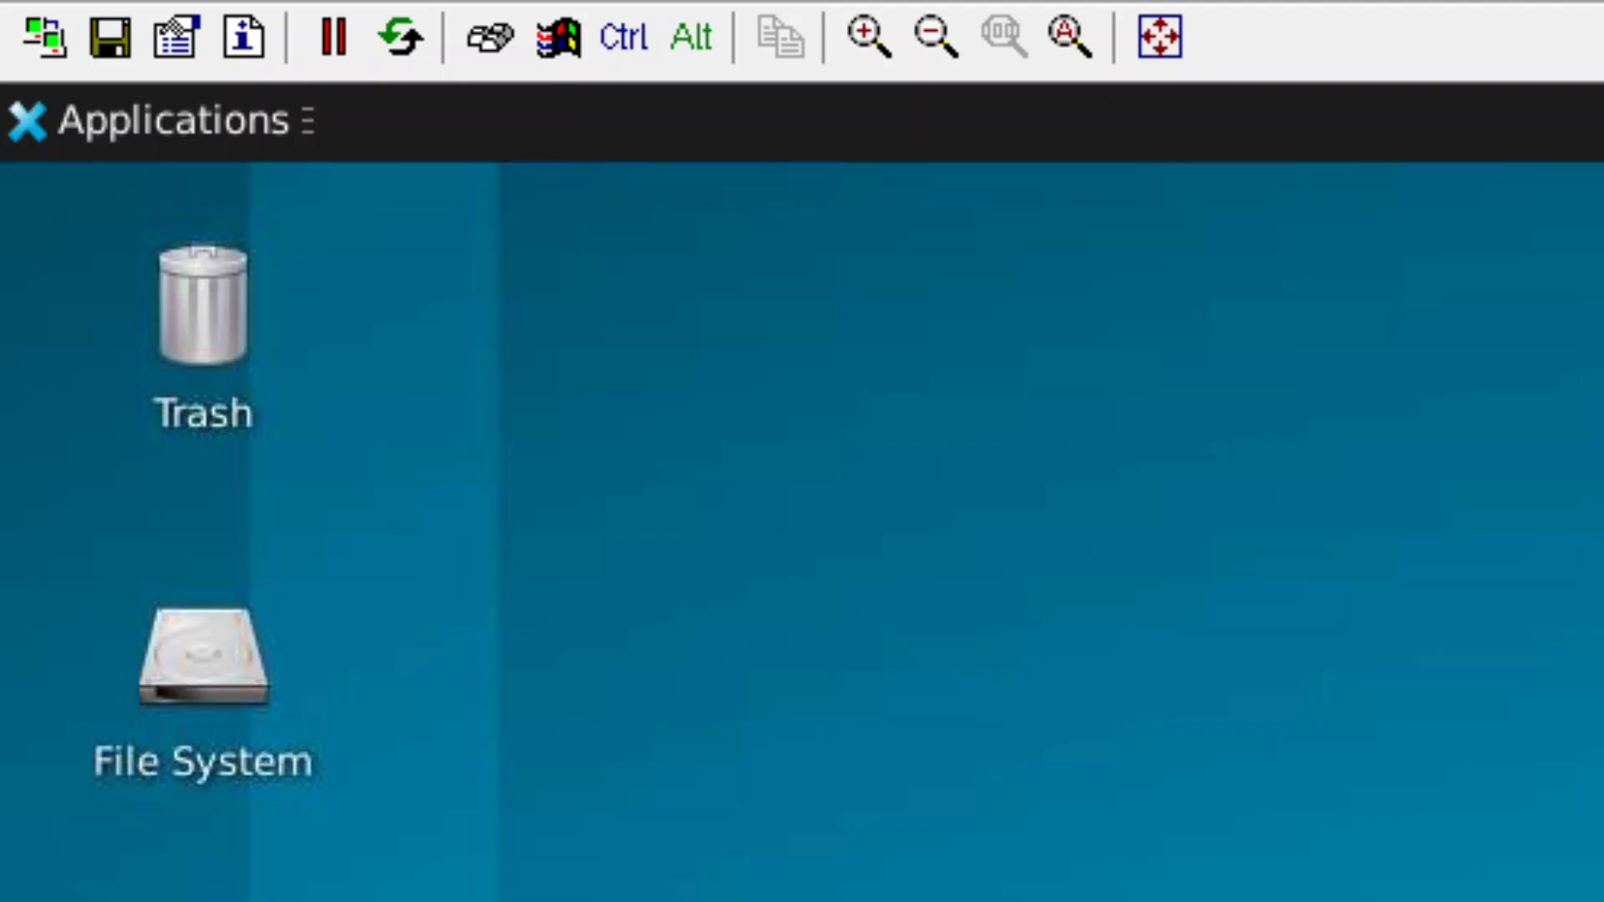
Launch Terminal Emulator from the Applications menu and run whoami, which returns ubuntu
{"action": "left_click", "coordinate": [81, 150]}
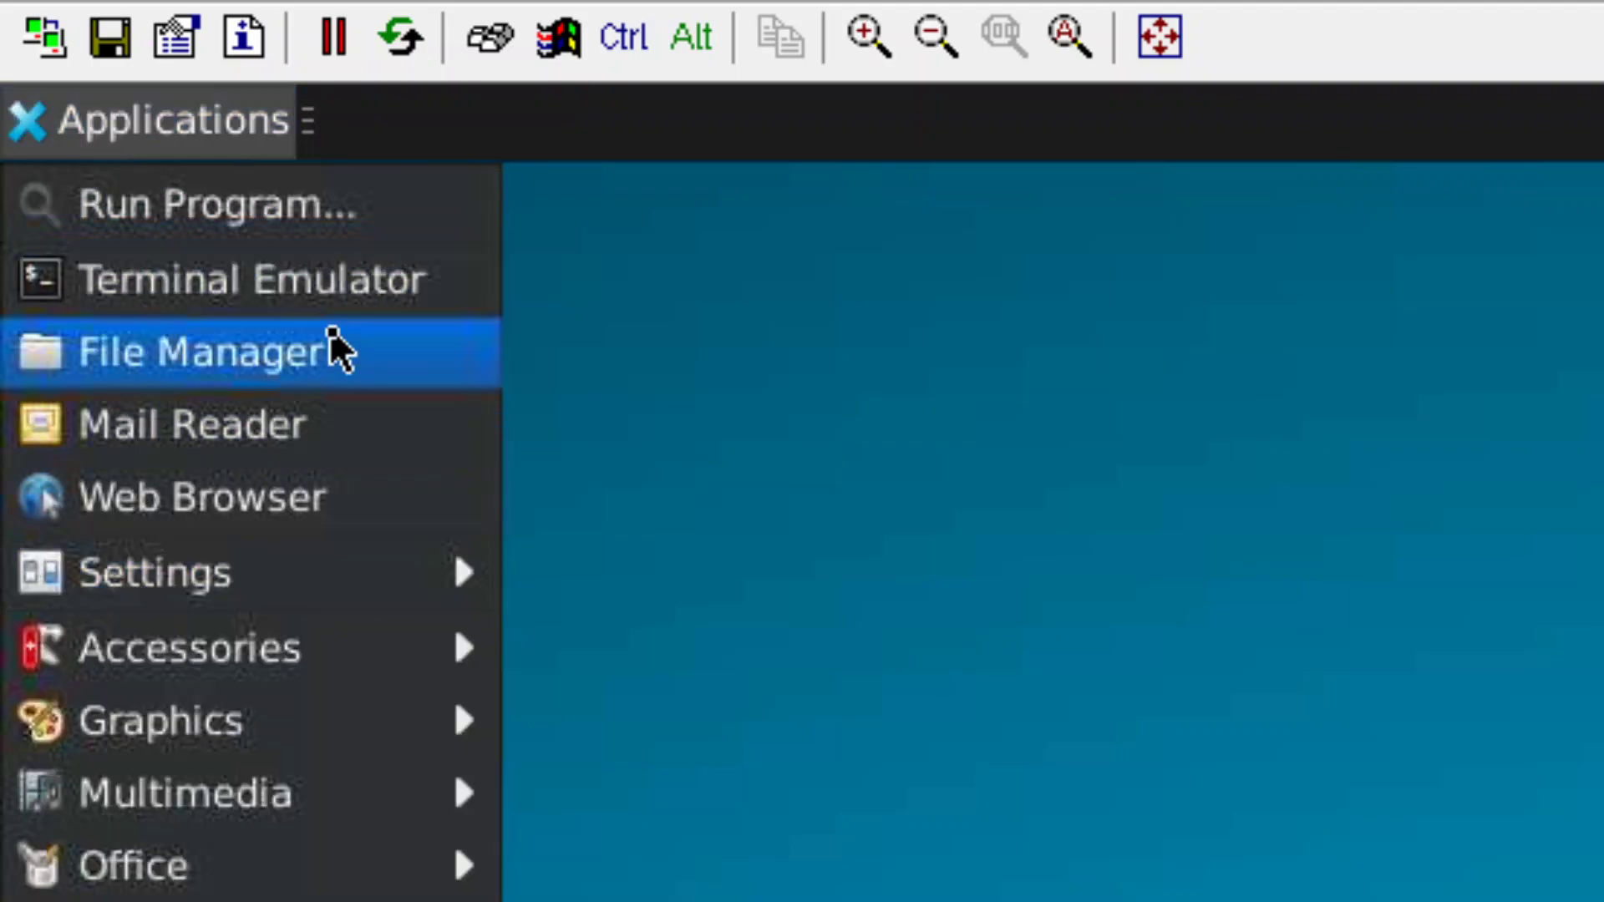
{"action": "left_click", "coordinate": [320, 301]}
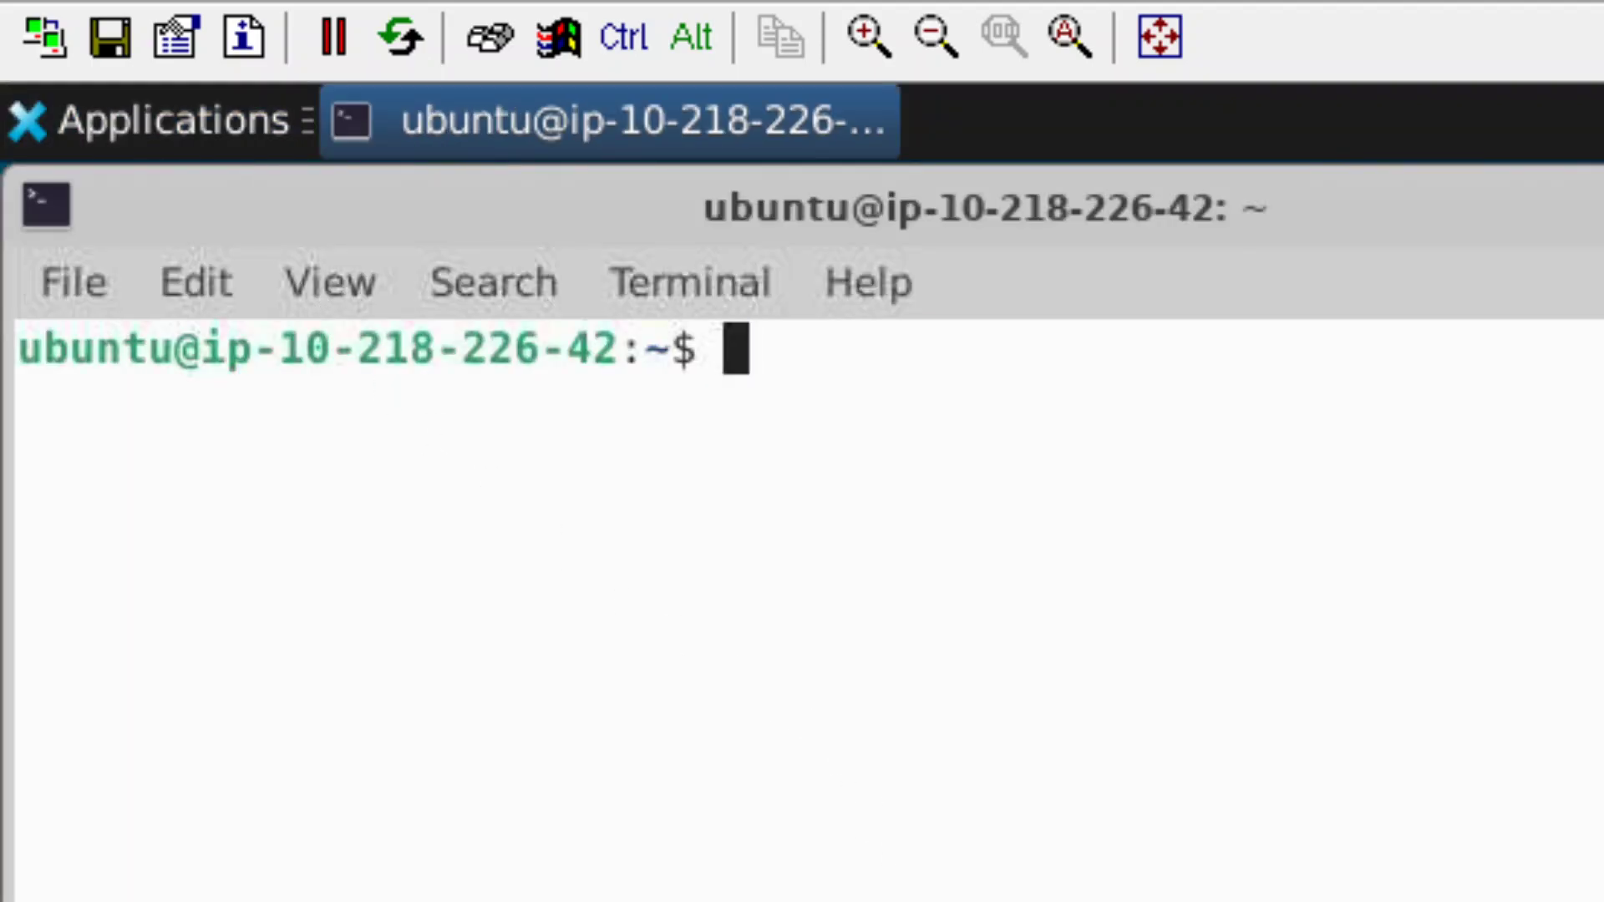
{"action": "type", "text": "whoami"}
{"action": "key", "text": "Return"}
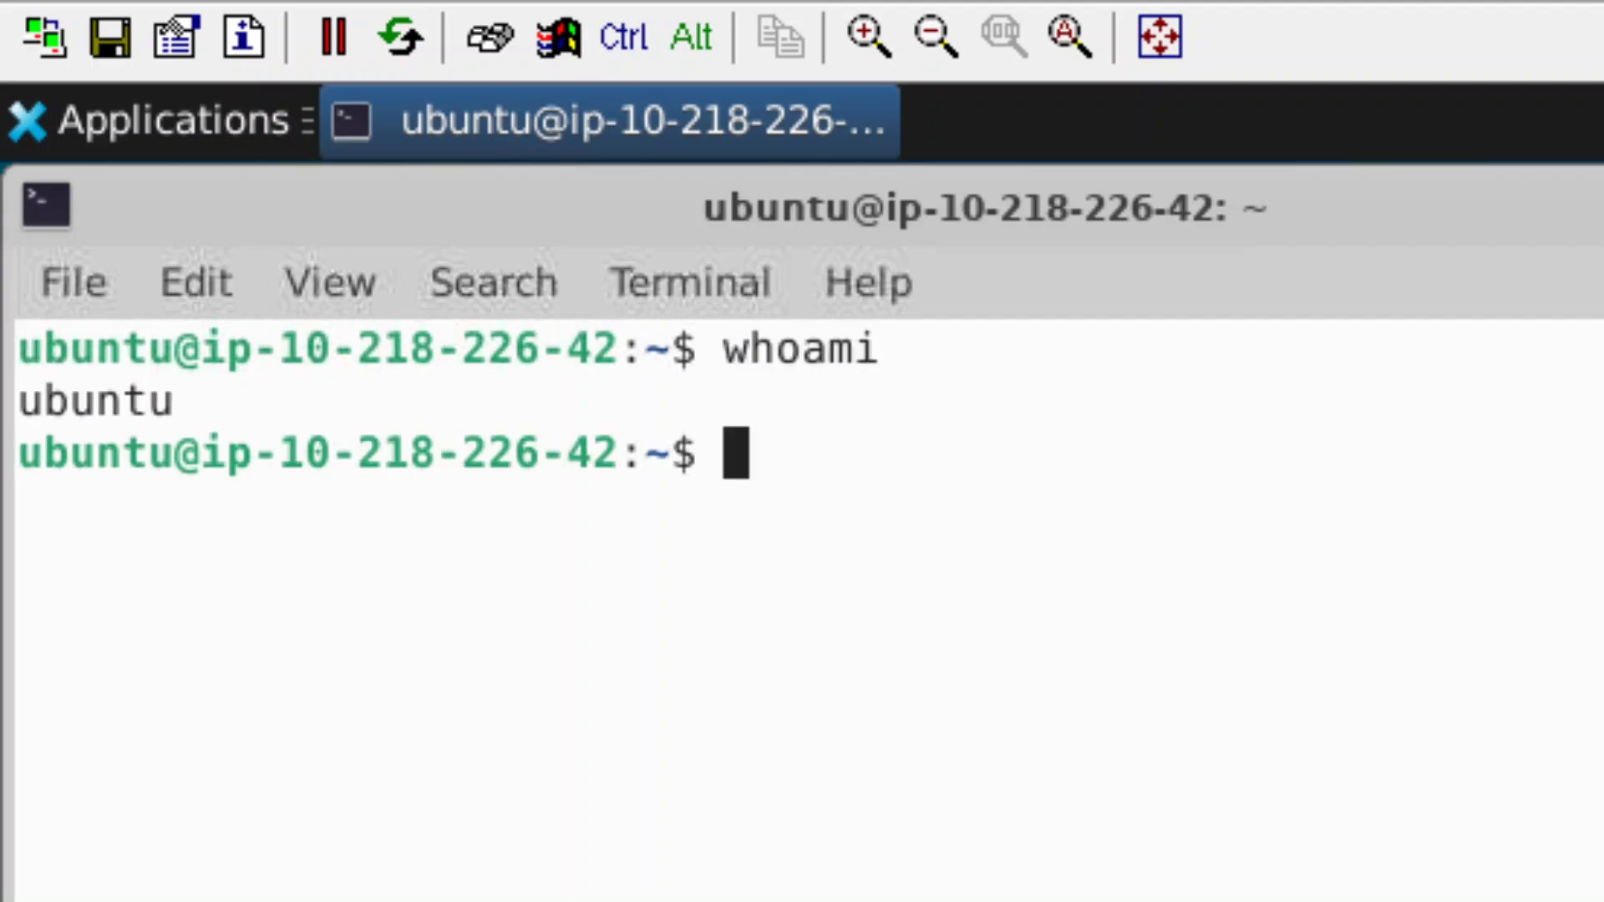